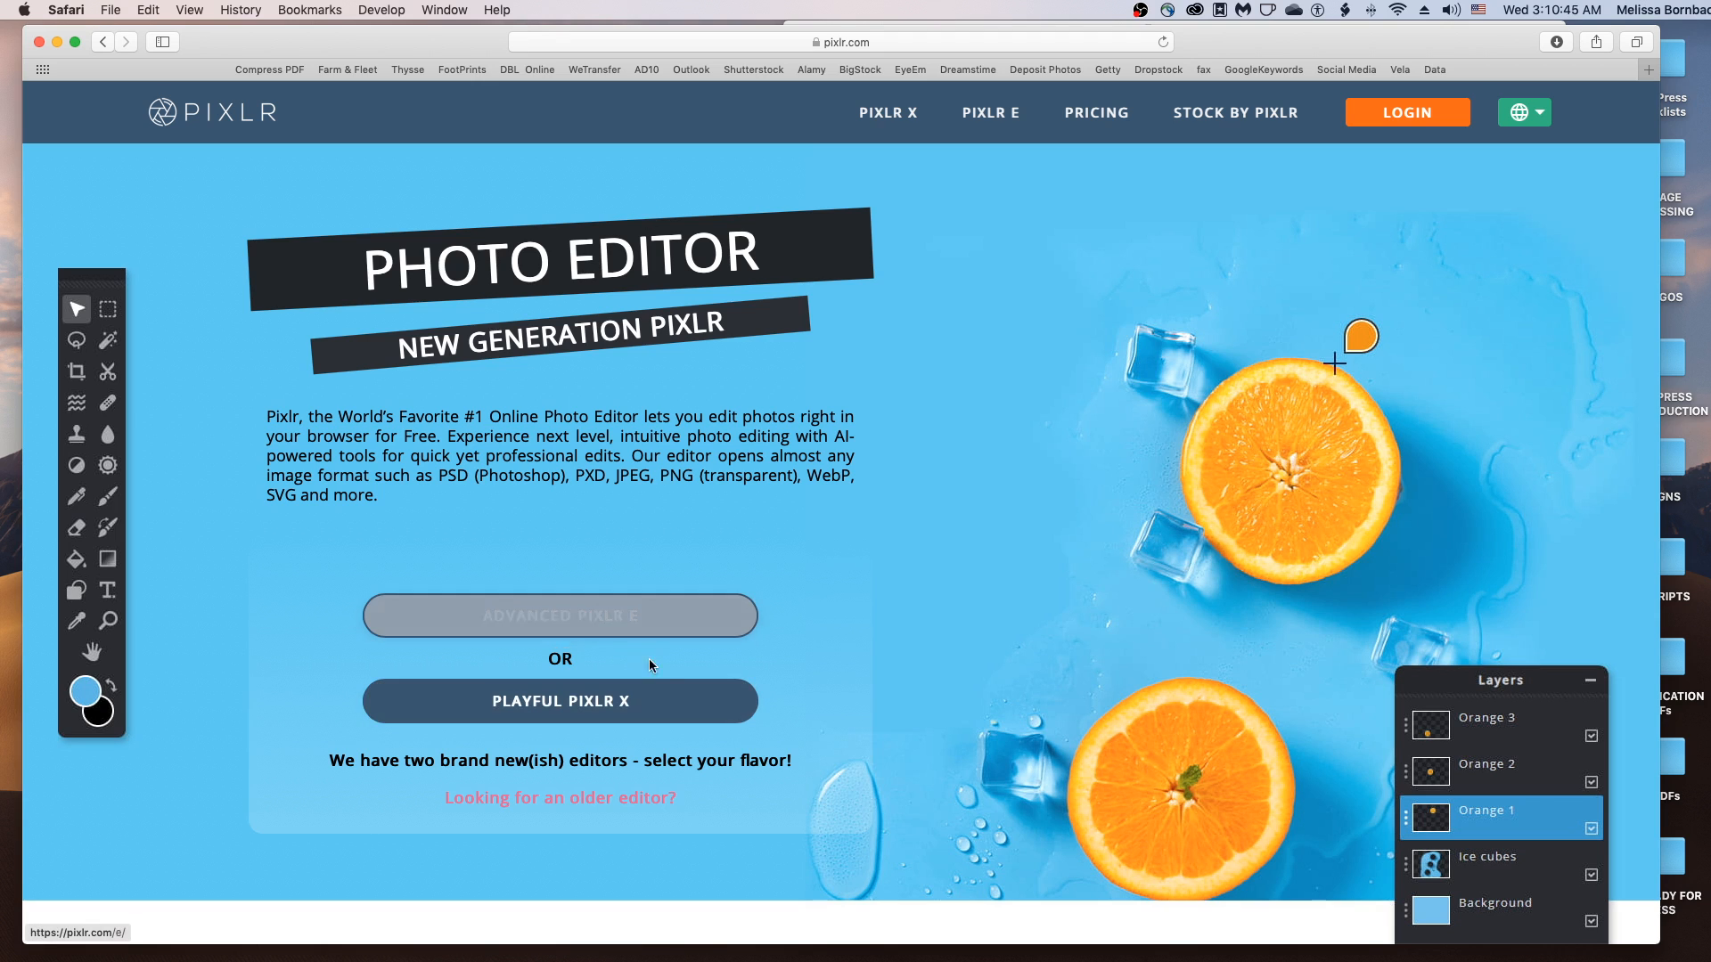
Step: Open Onesie_TransparentBkgd_8x12.png from the 1_Art folder in Pixlr X, keeping the original size of 3600 x 2400
click(665, 712)
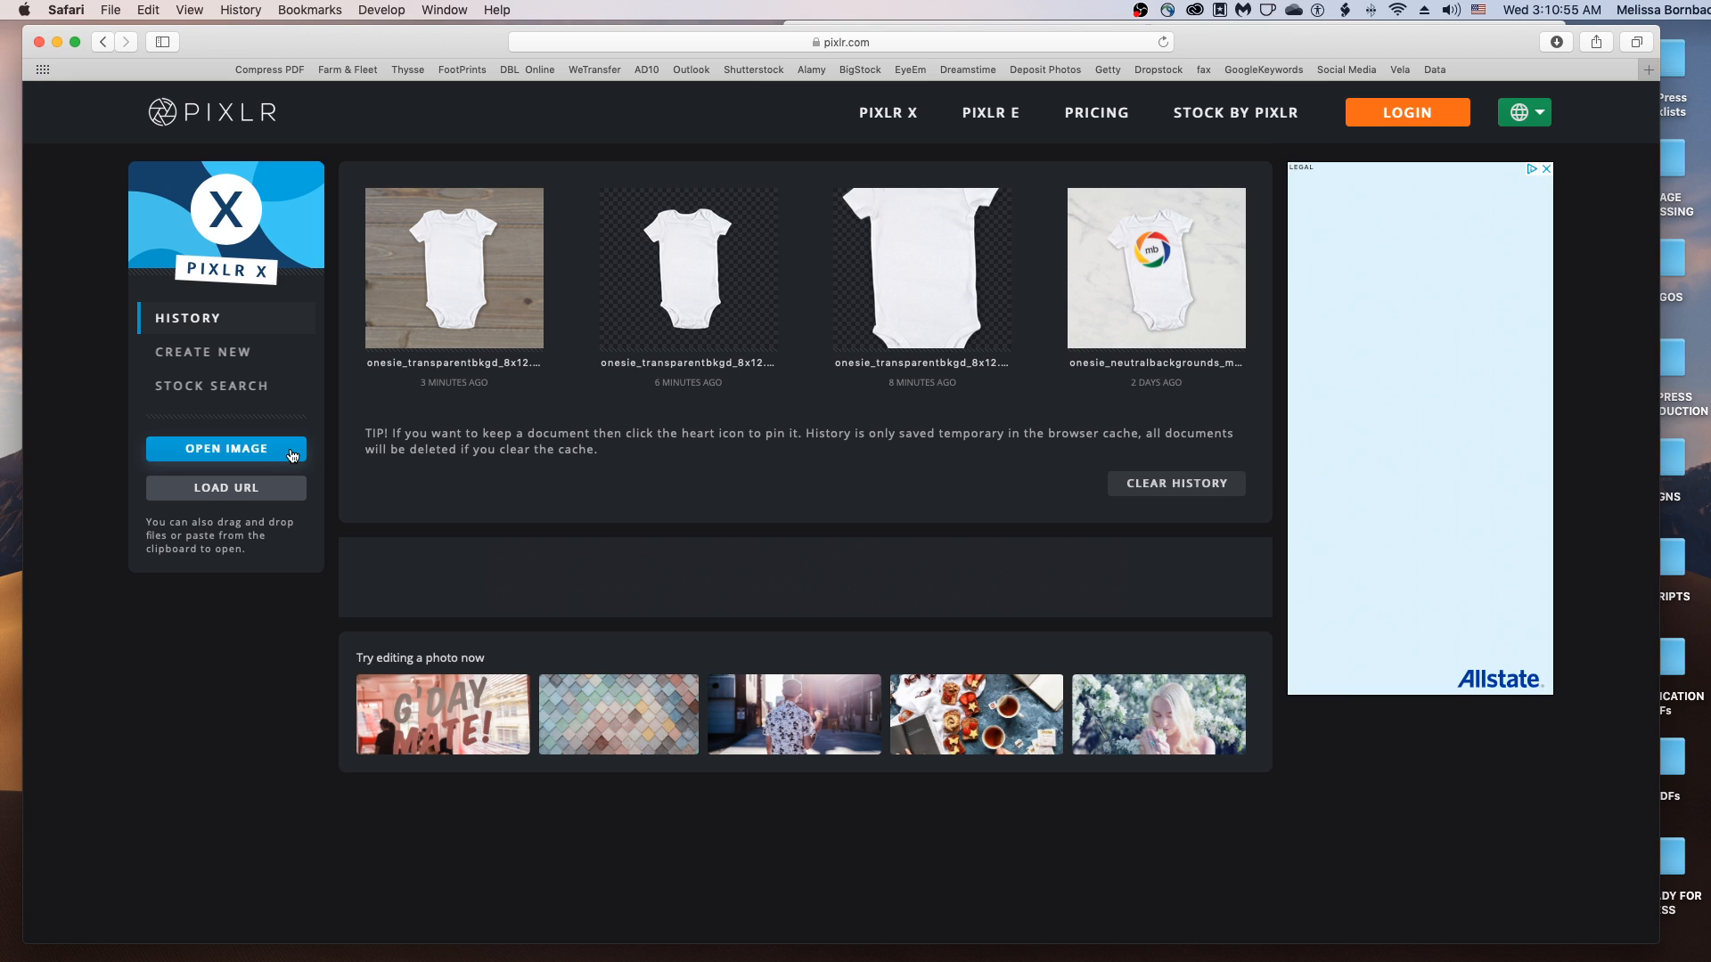
click(292, 453)
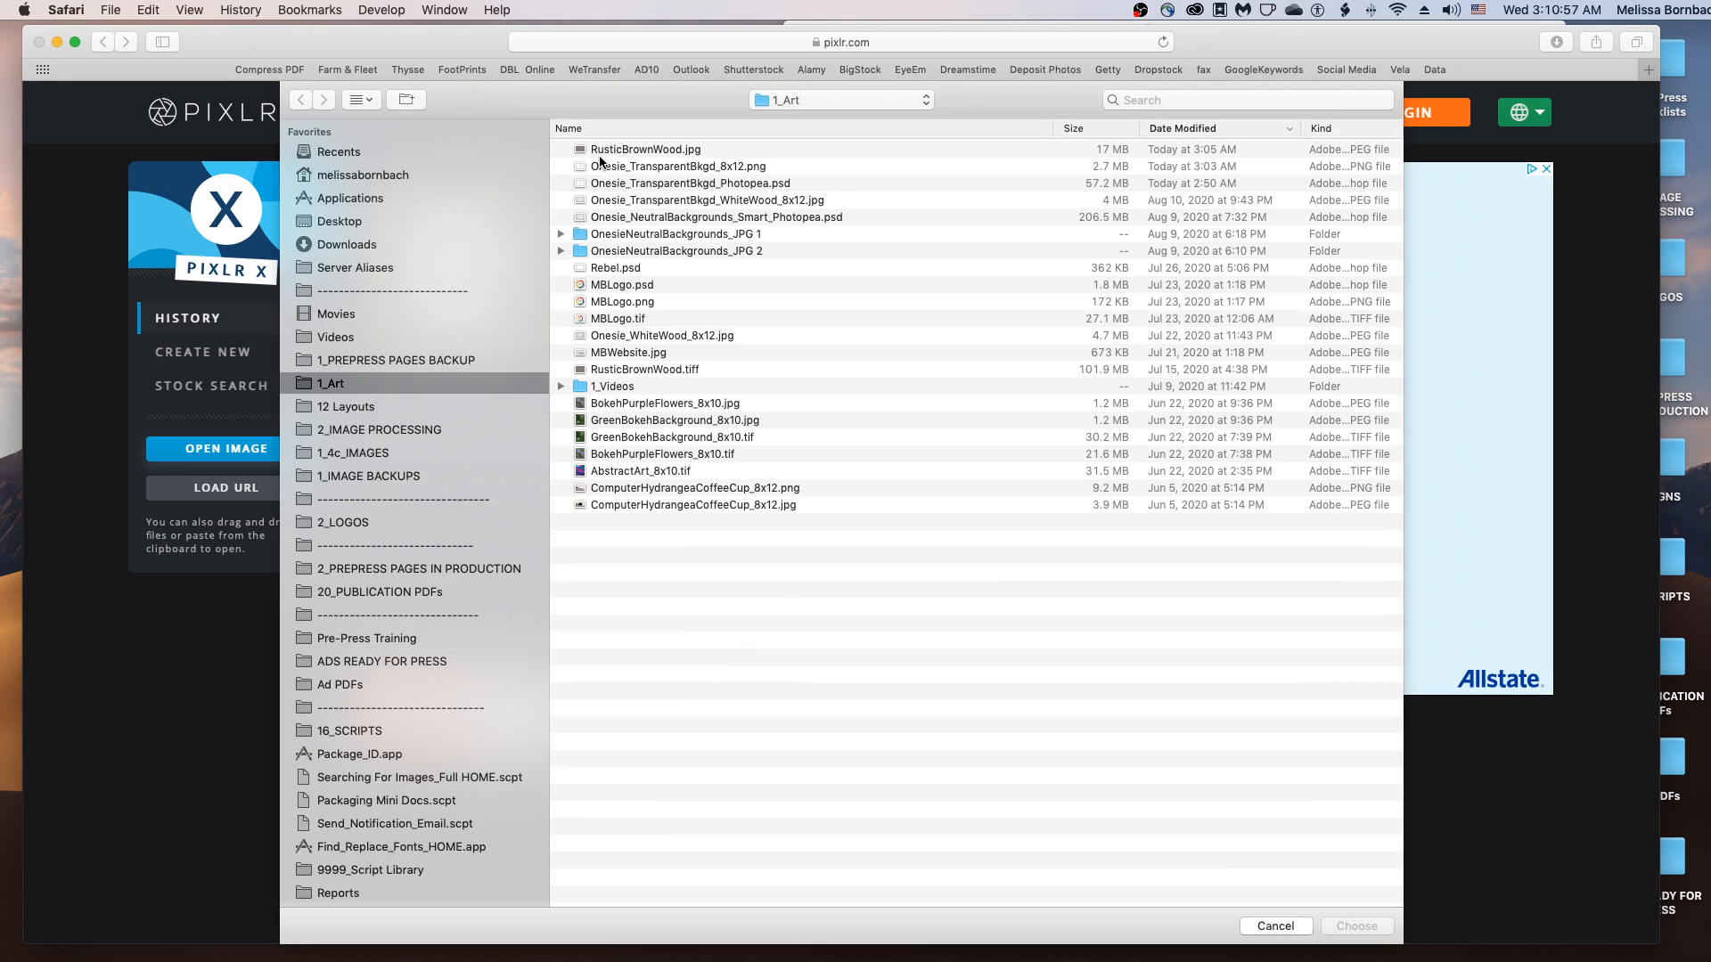
click(673, 167)
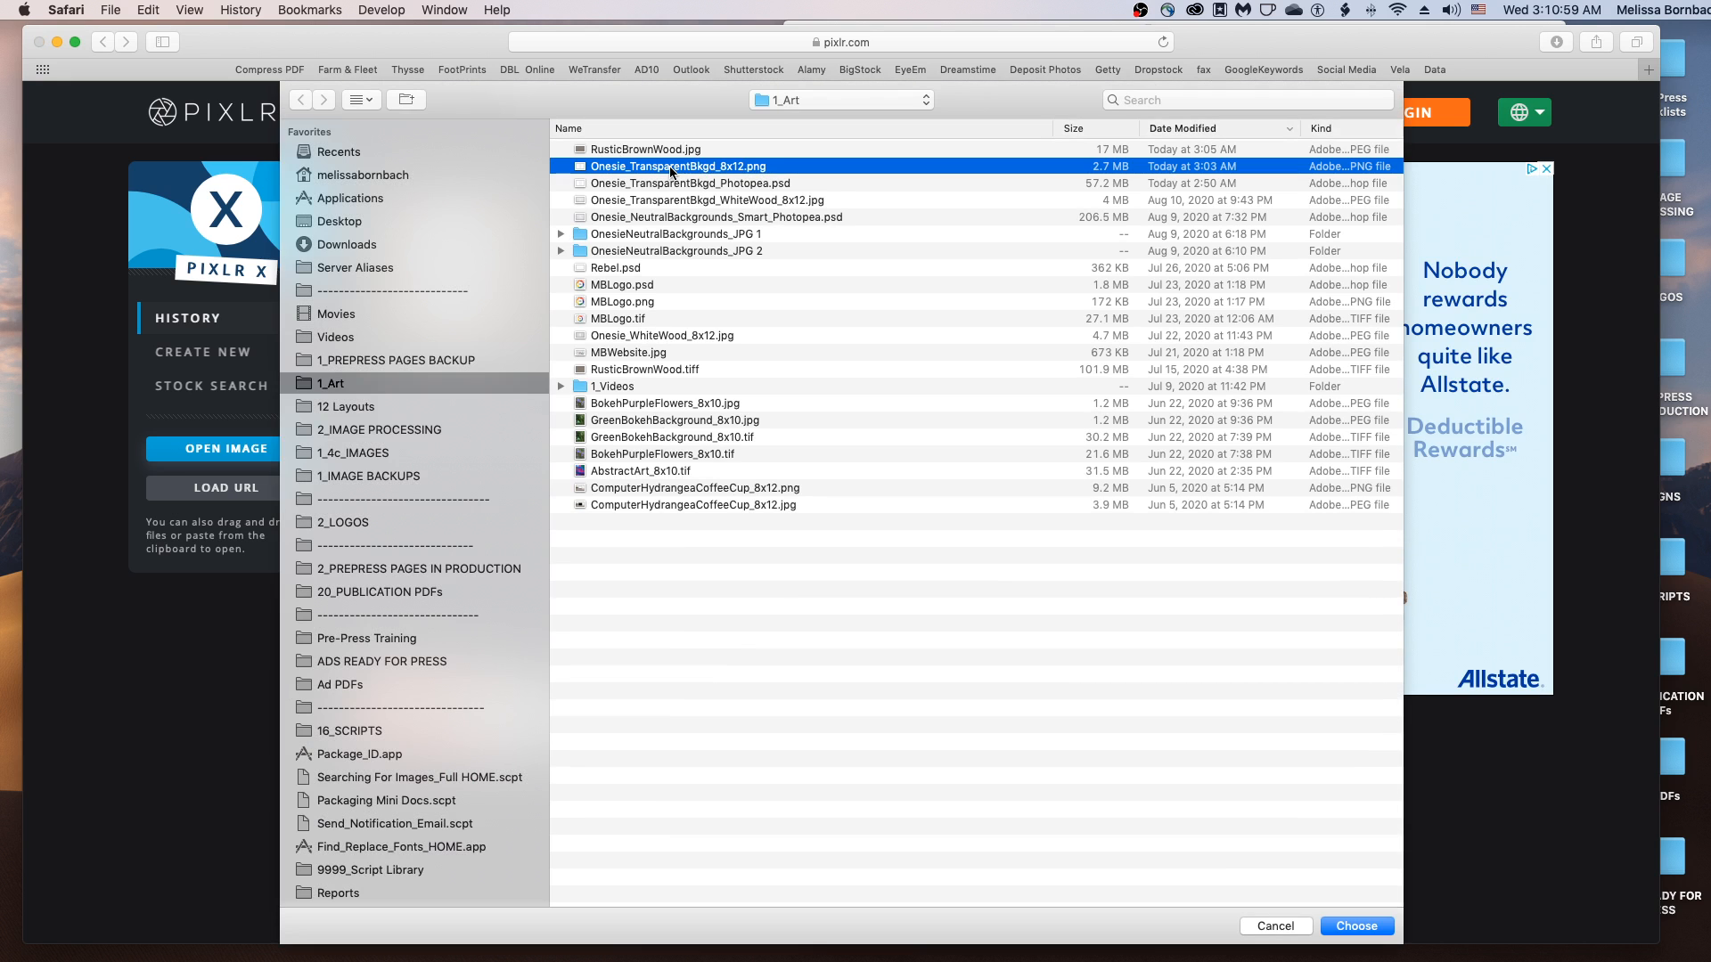
click(1371, 927)
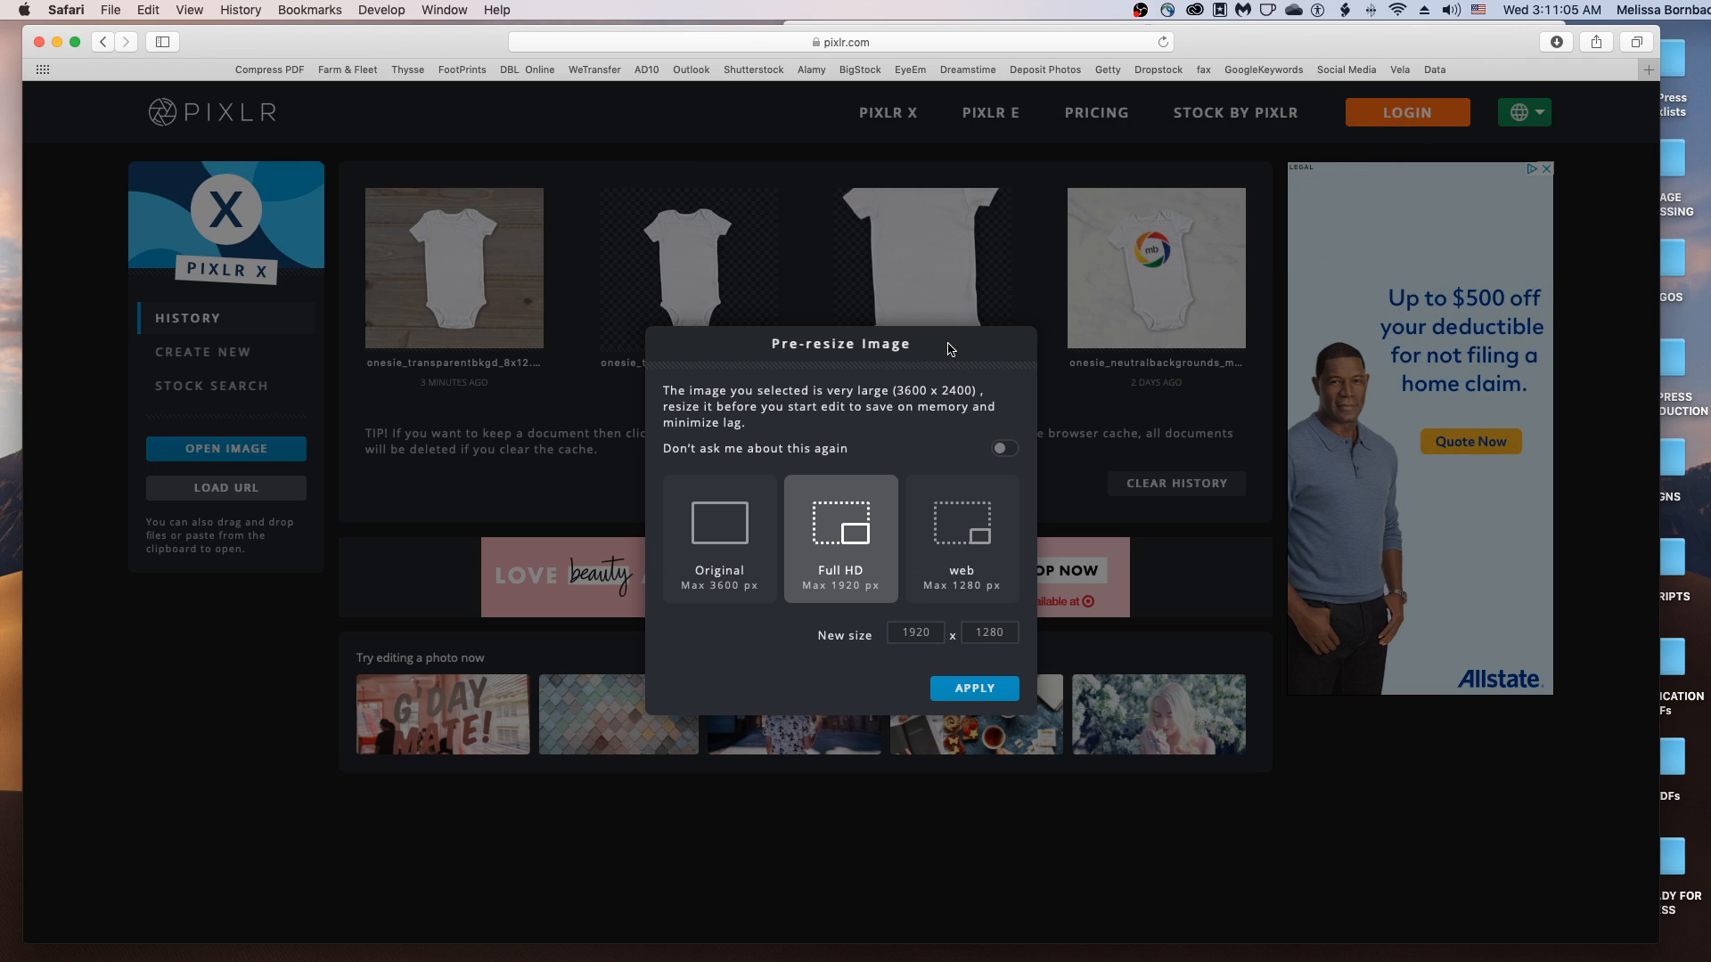
click(722, 573)
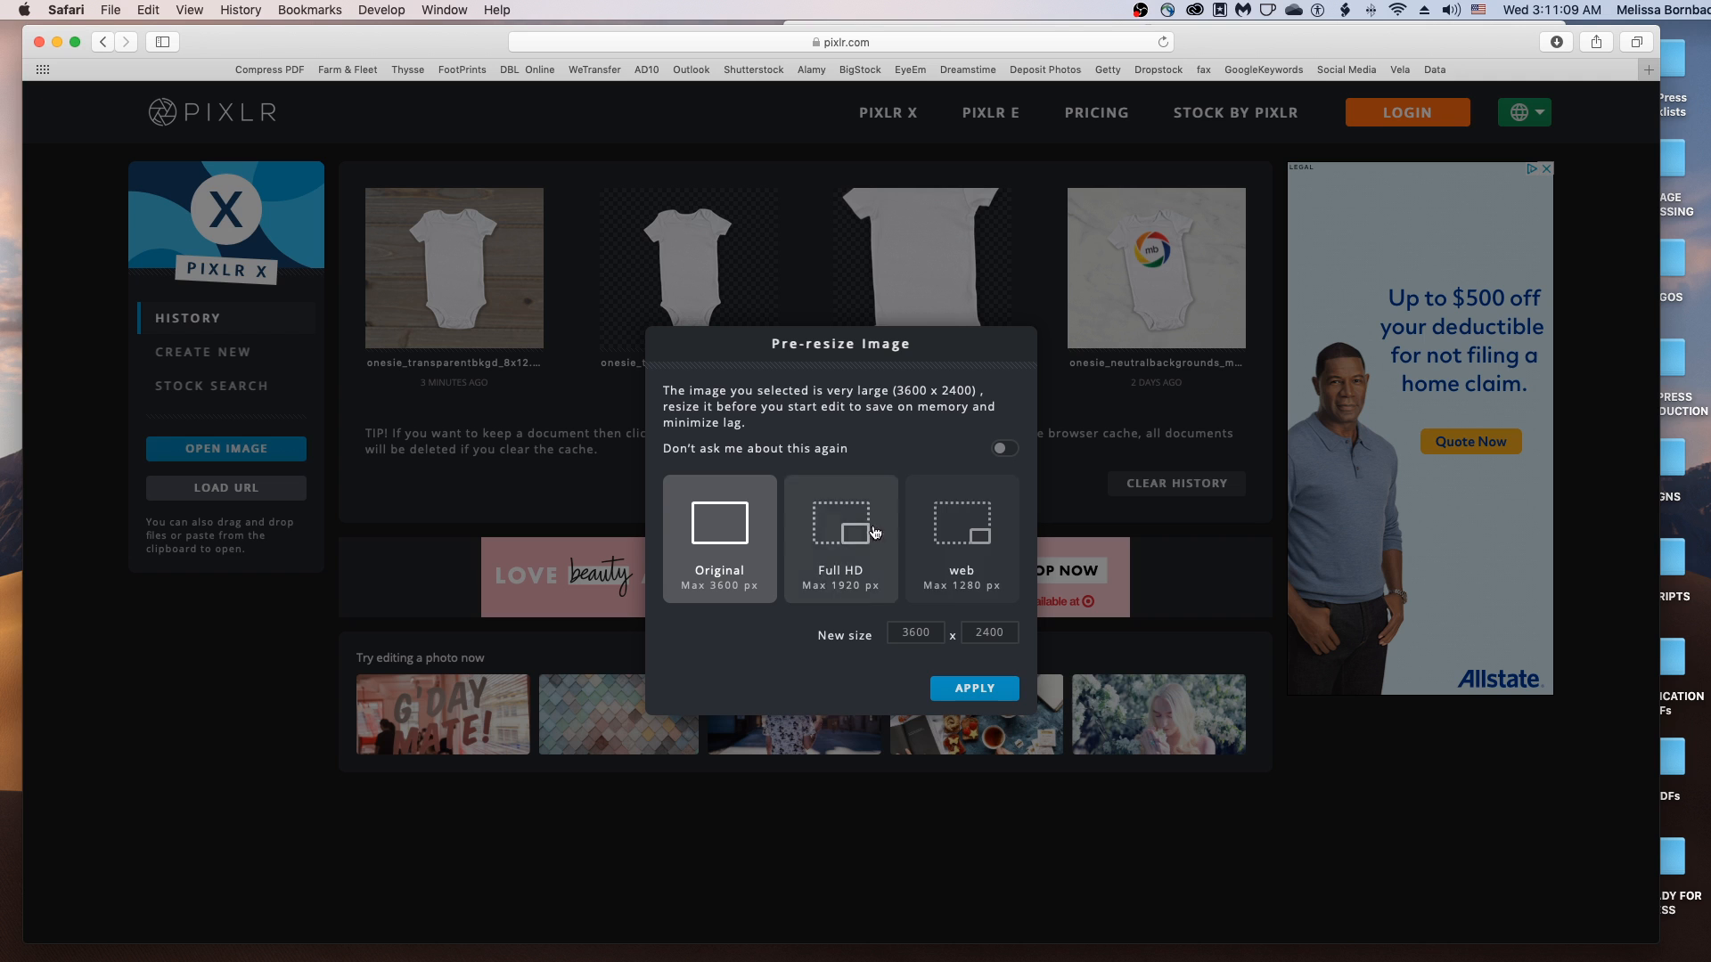
click(975, 689)
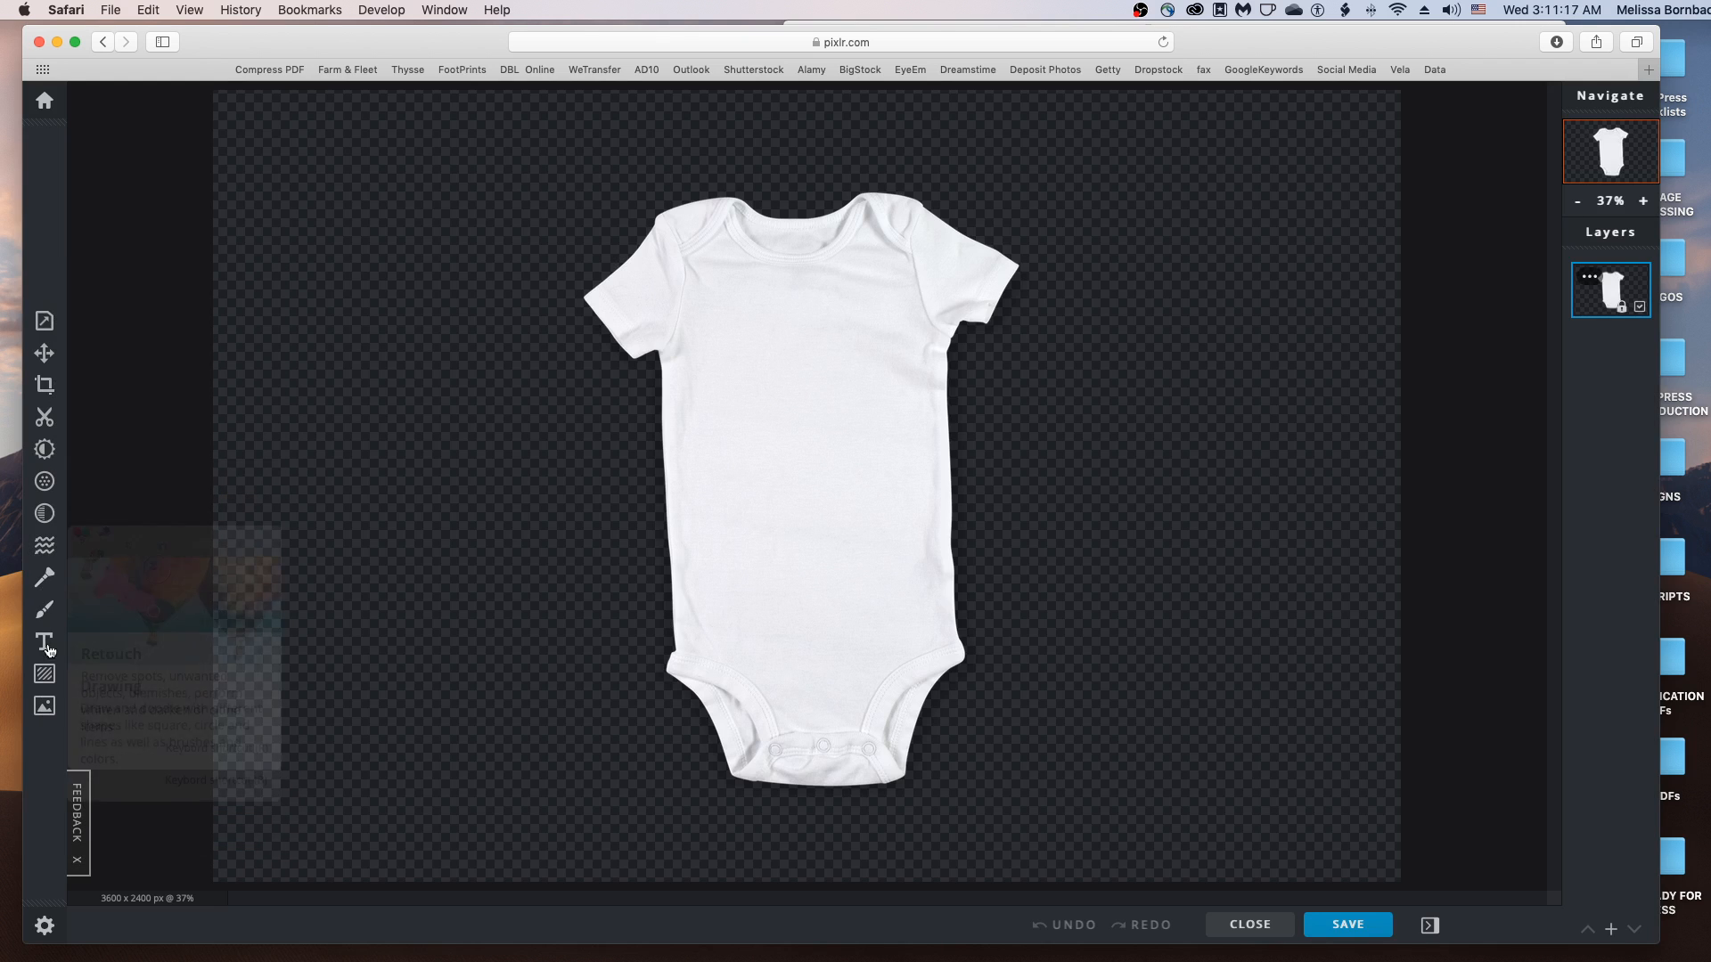
Step: Add MBLogo.png from the 1_Art folder as a layer in the current document
click(46, 710)
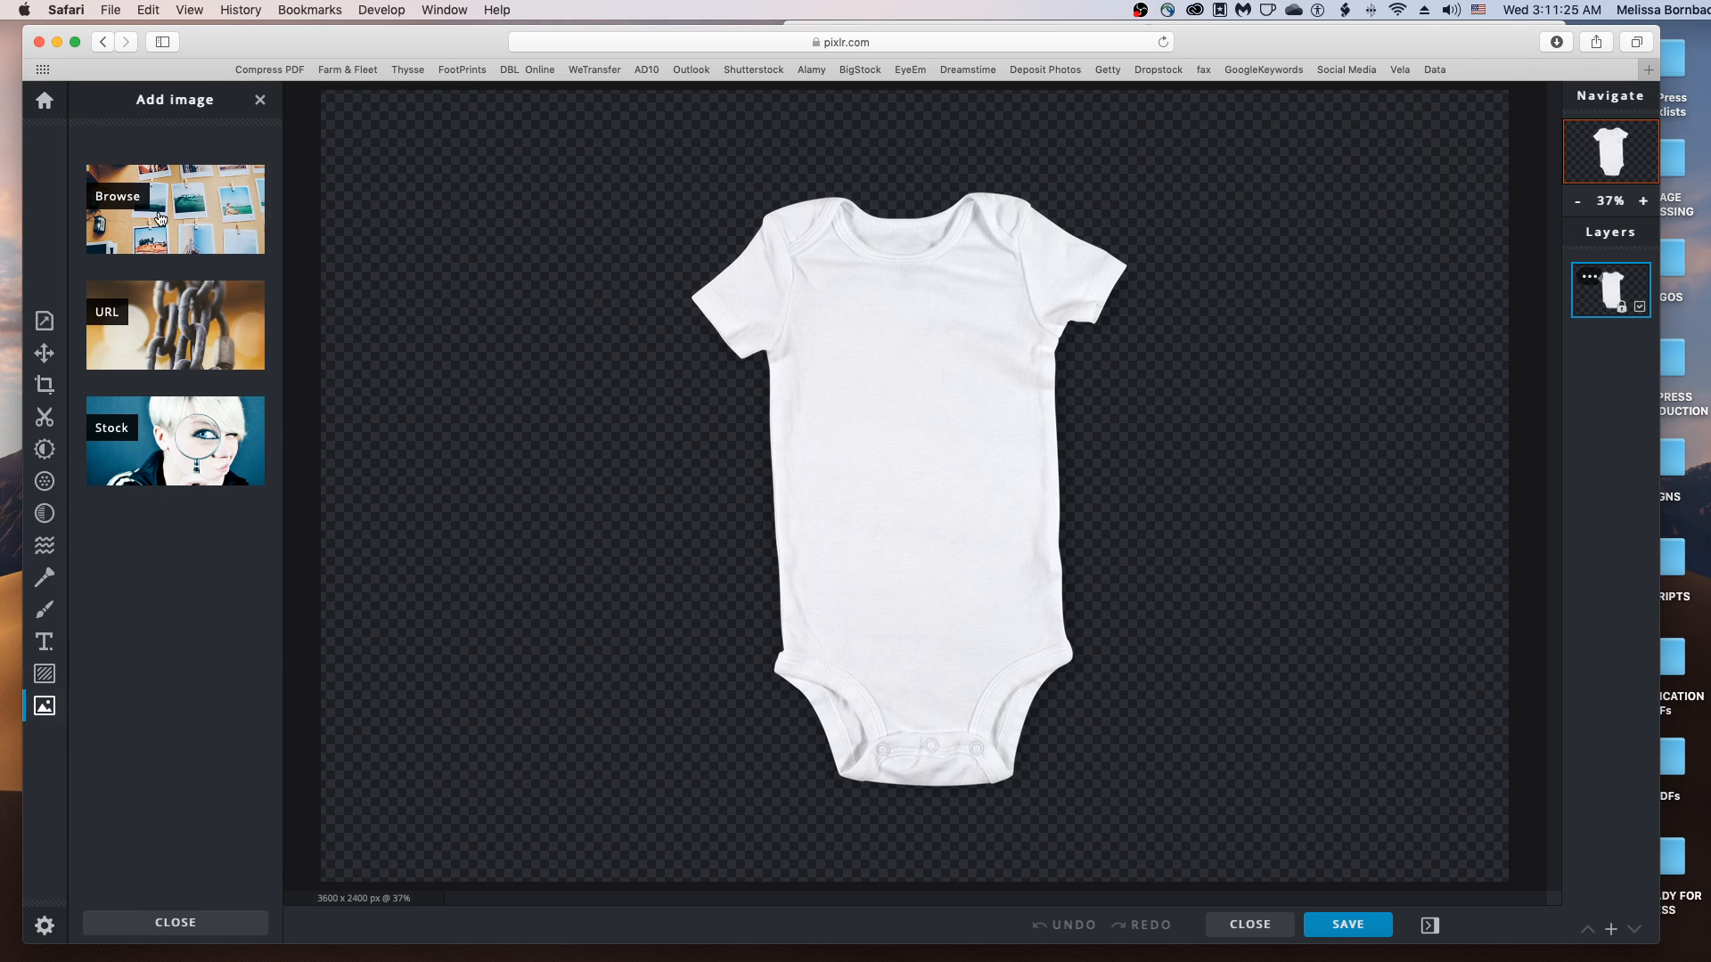
click(223, 220)
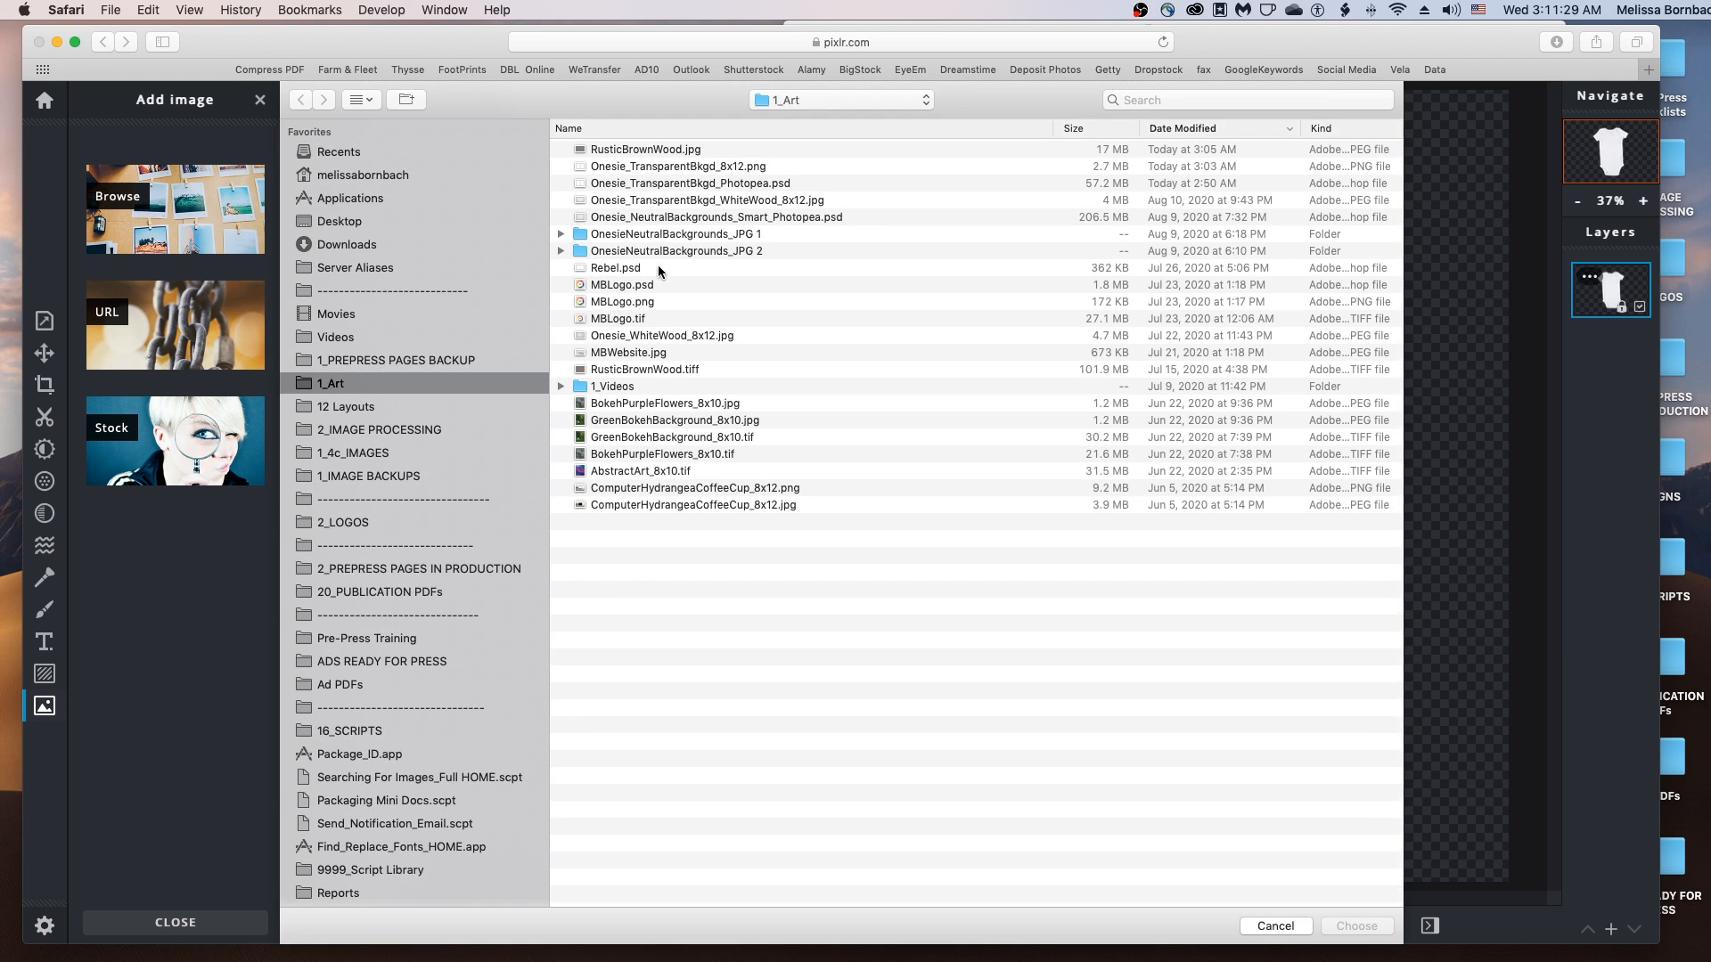
click(634, 303)
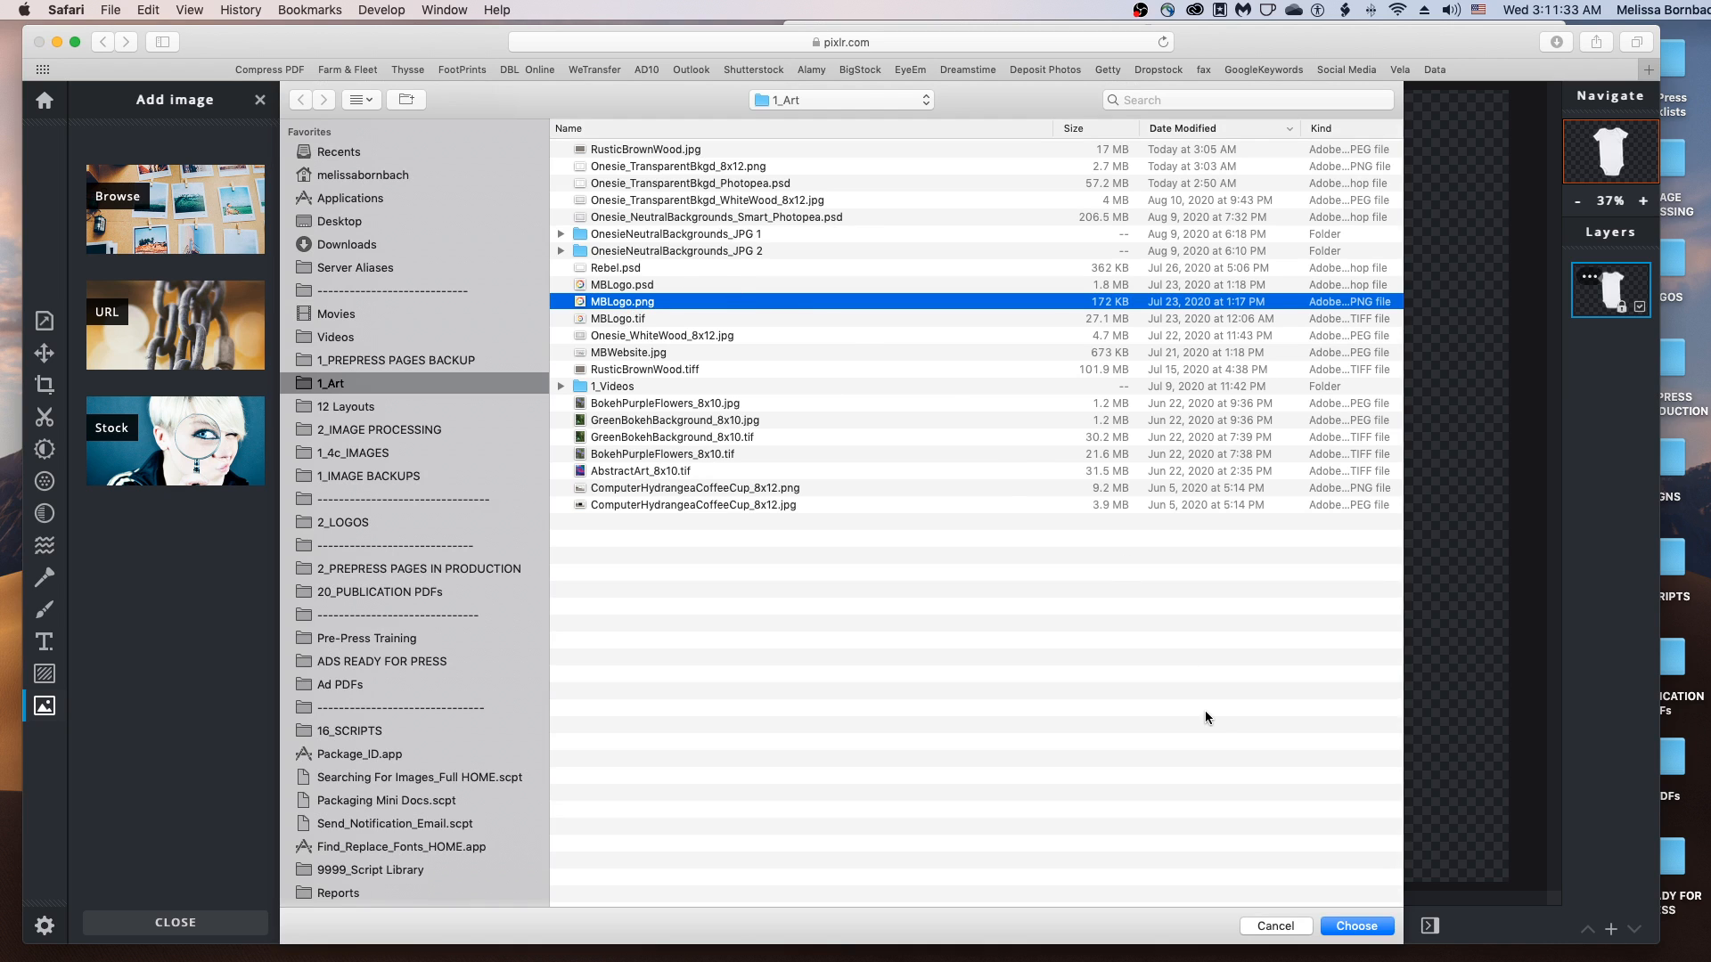
click(1356, 926)
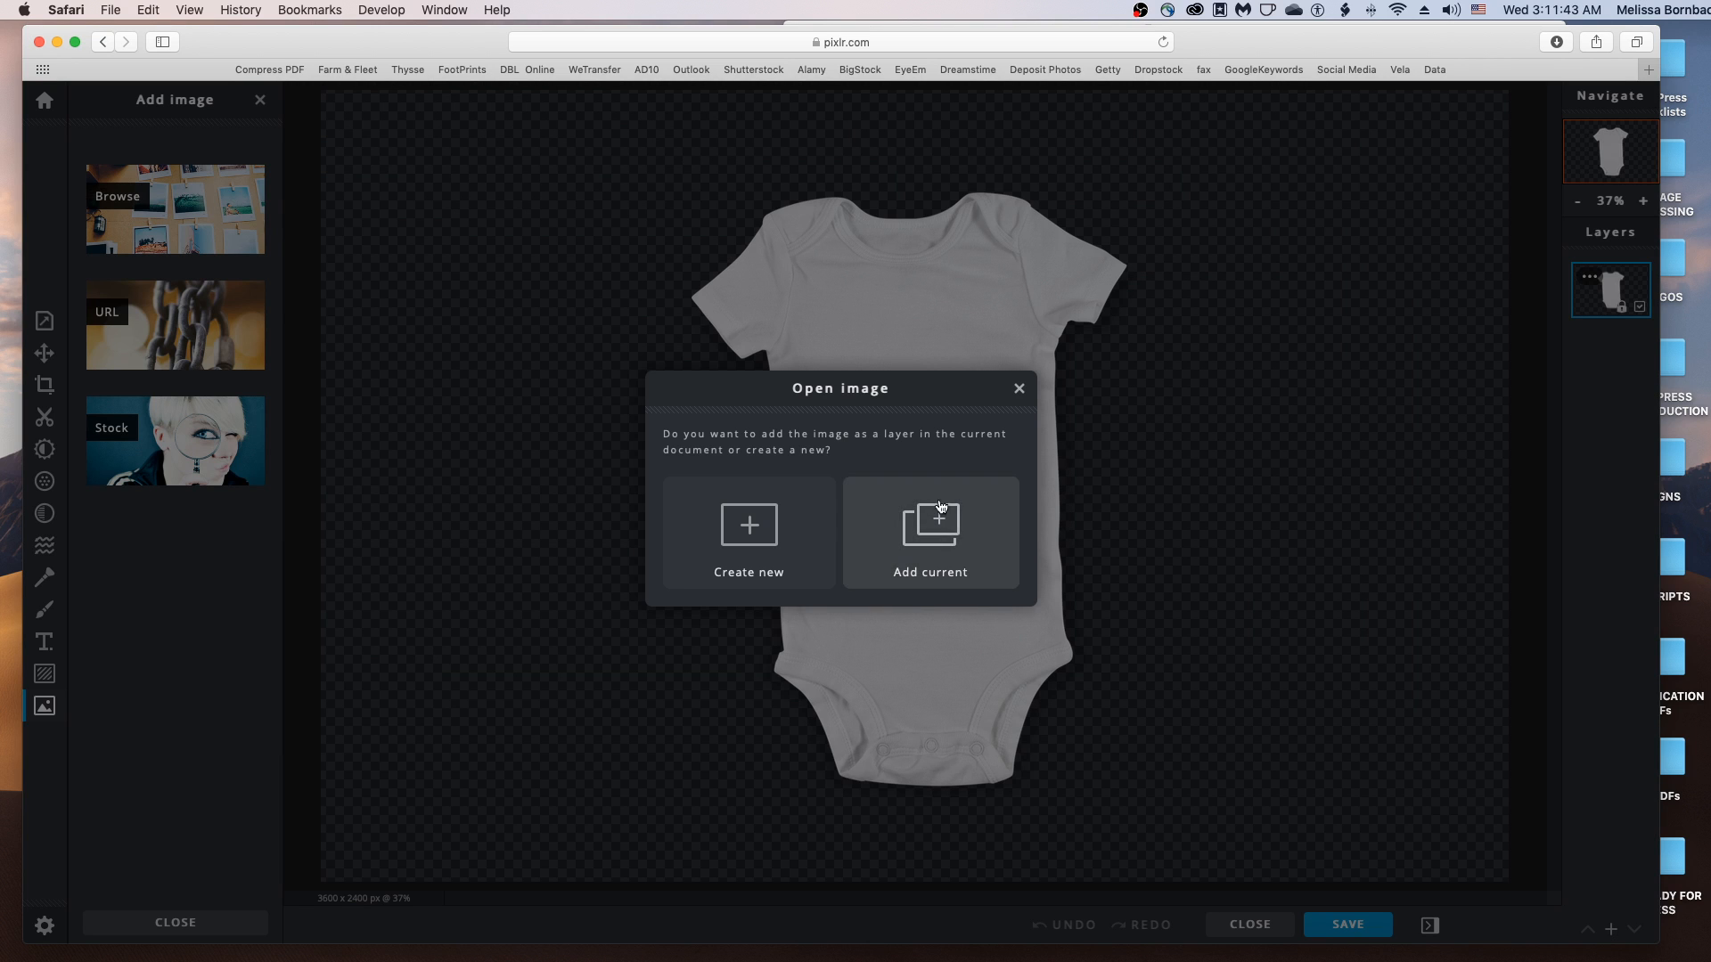
click(952, 529)
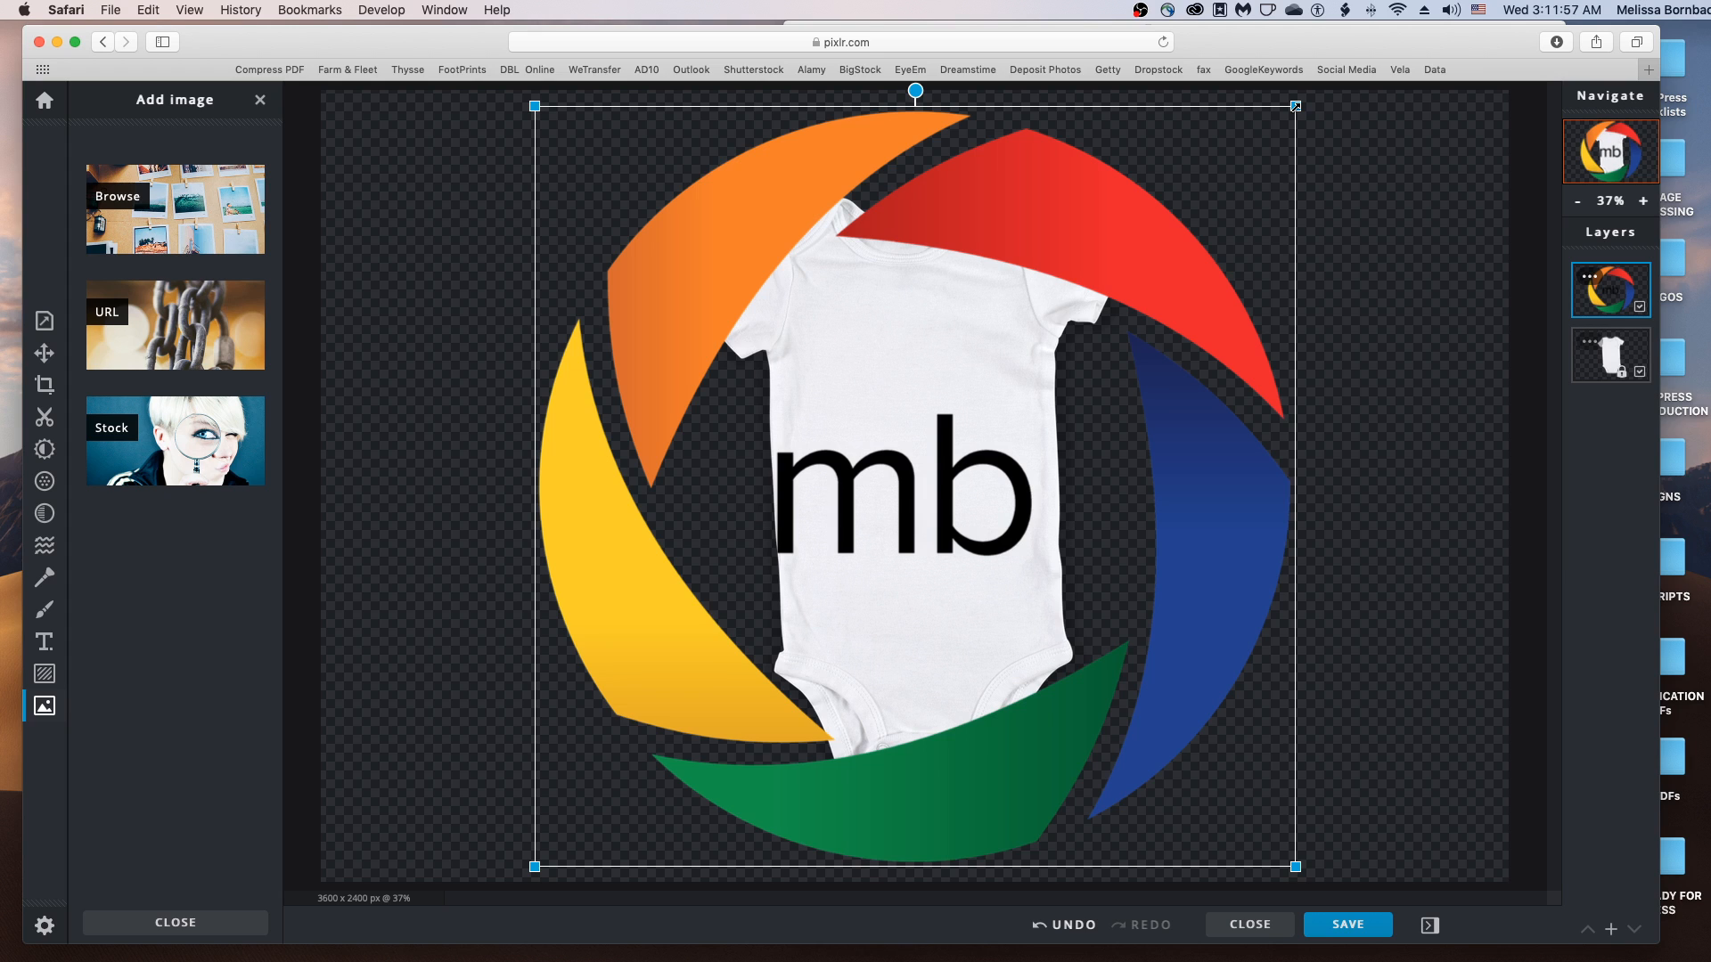
Step: Scale the logo down to about half the onesie's body width and centre it on the chest, then deselect it
drag(1295, 106, 768, 628)
drag(766, 545, 671, 638)
scroll(668, 633, down, 5)
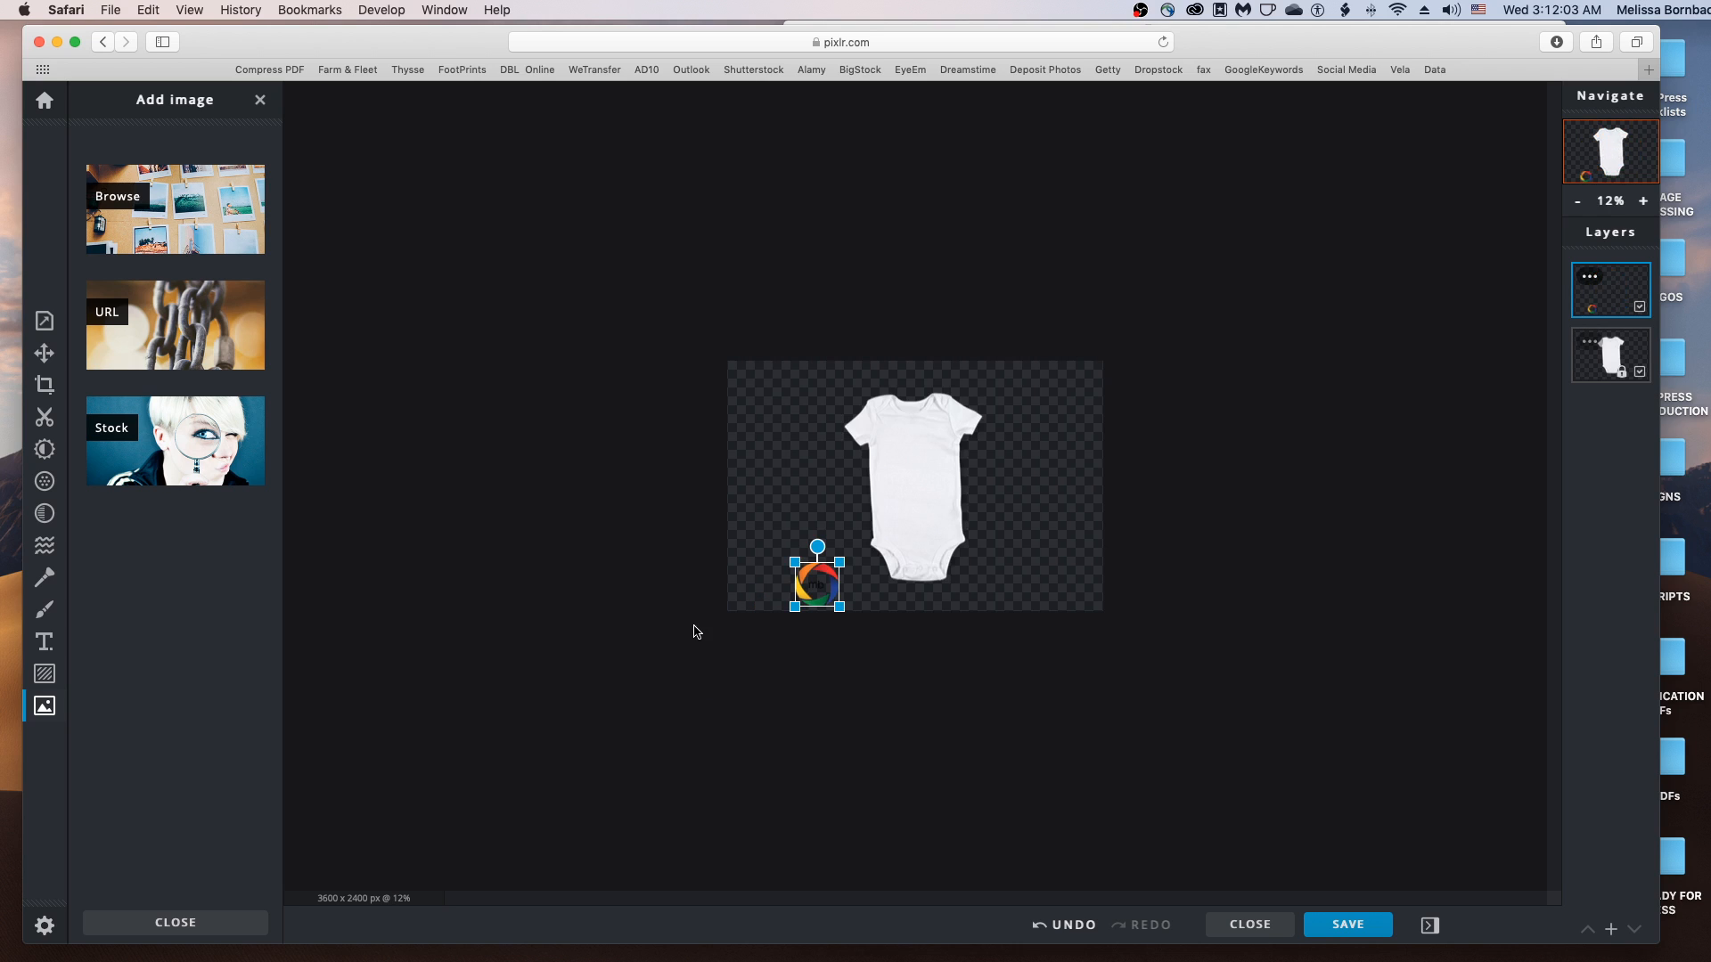
scroll(812, 573, down, 1)
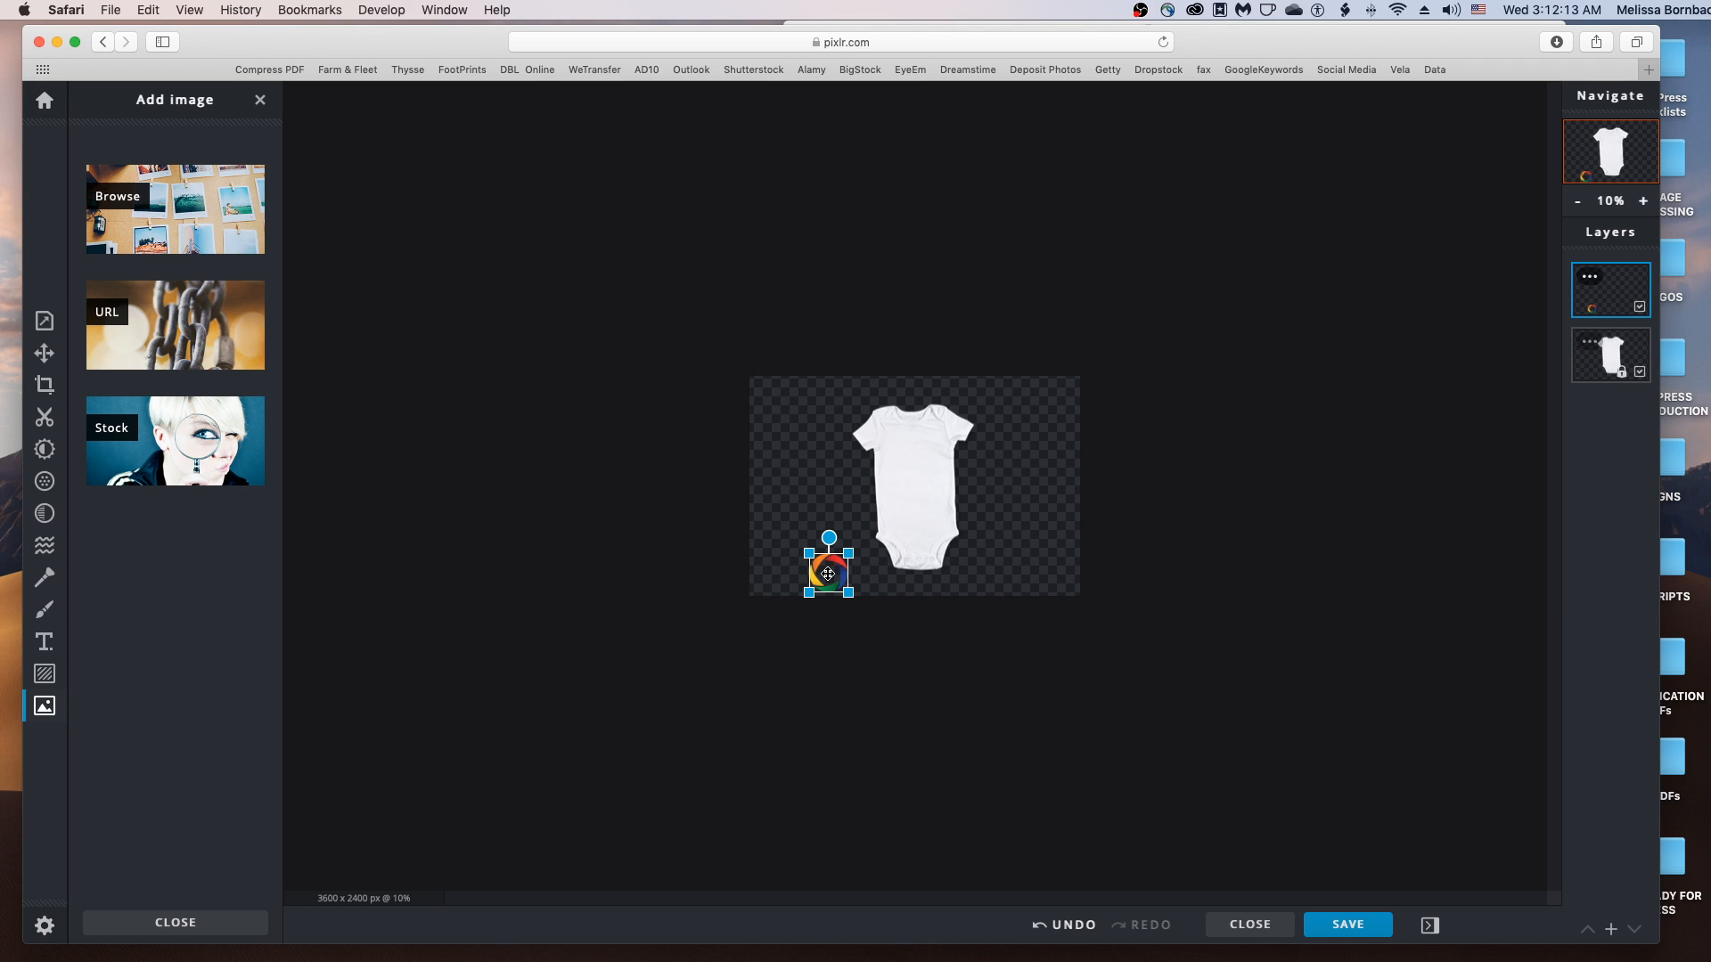
drag(827, 574, 912, 464)
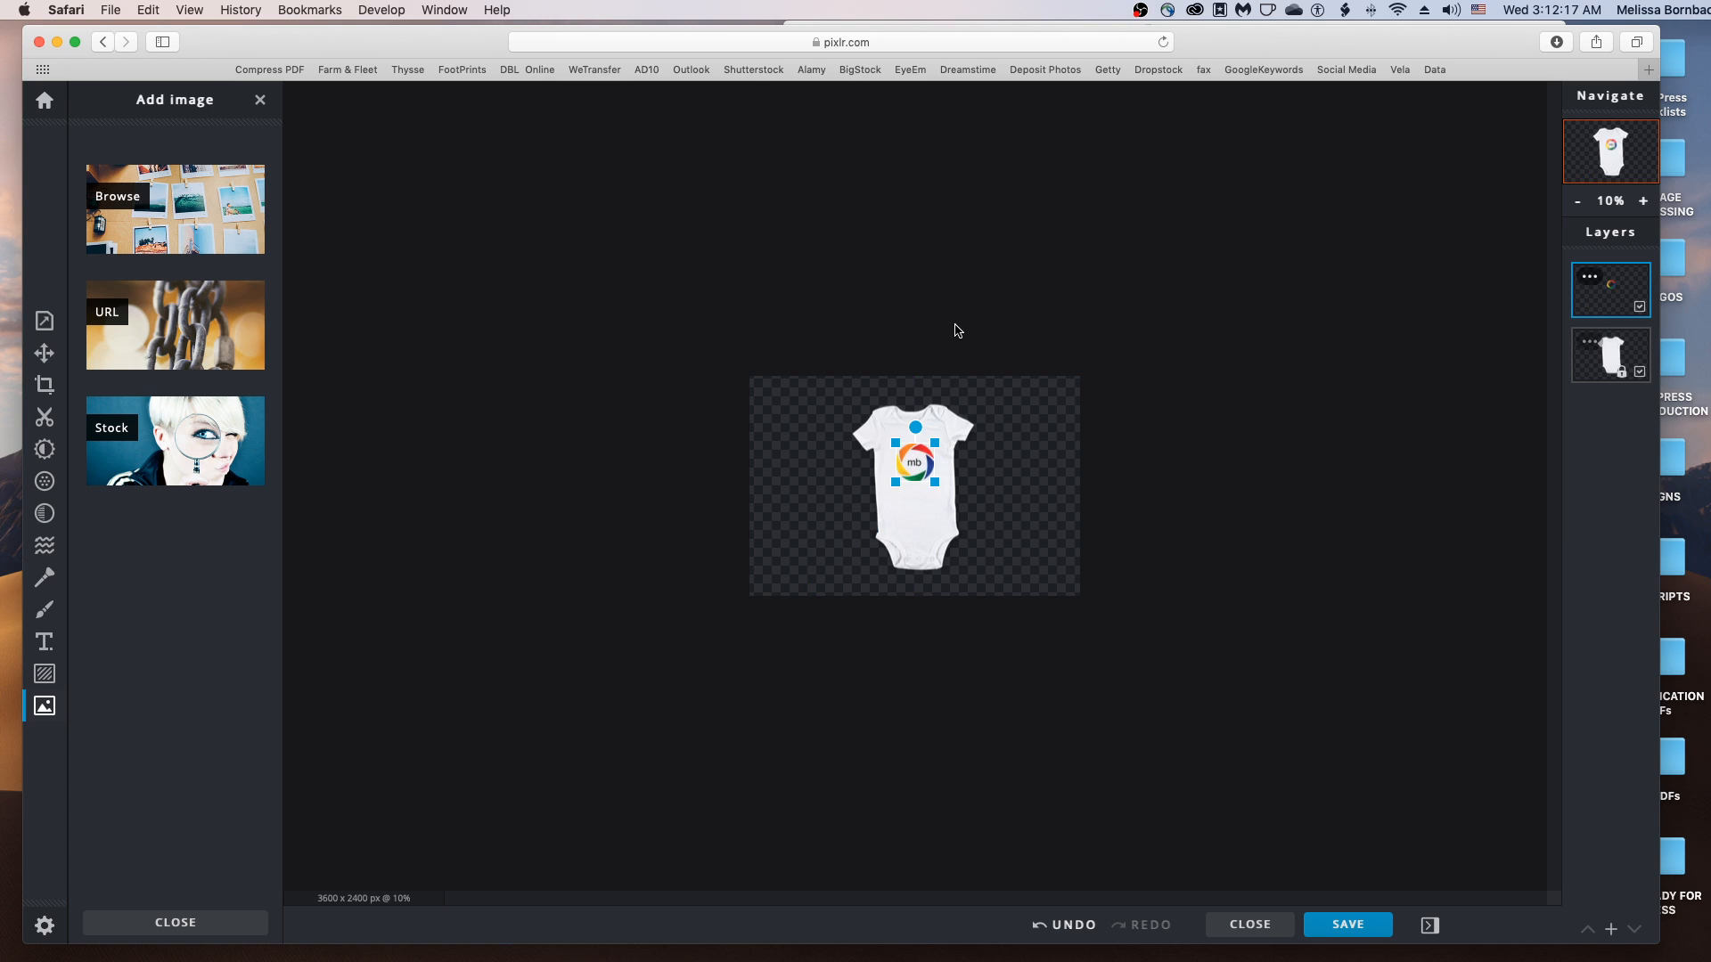
key(super+plus)
key(super+plus)
key(super+plus)
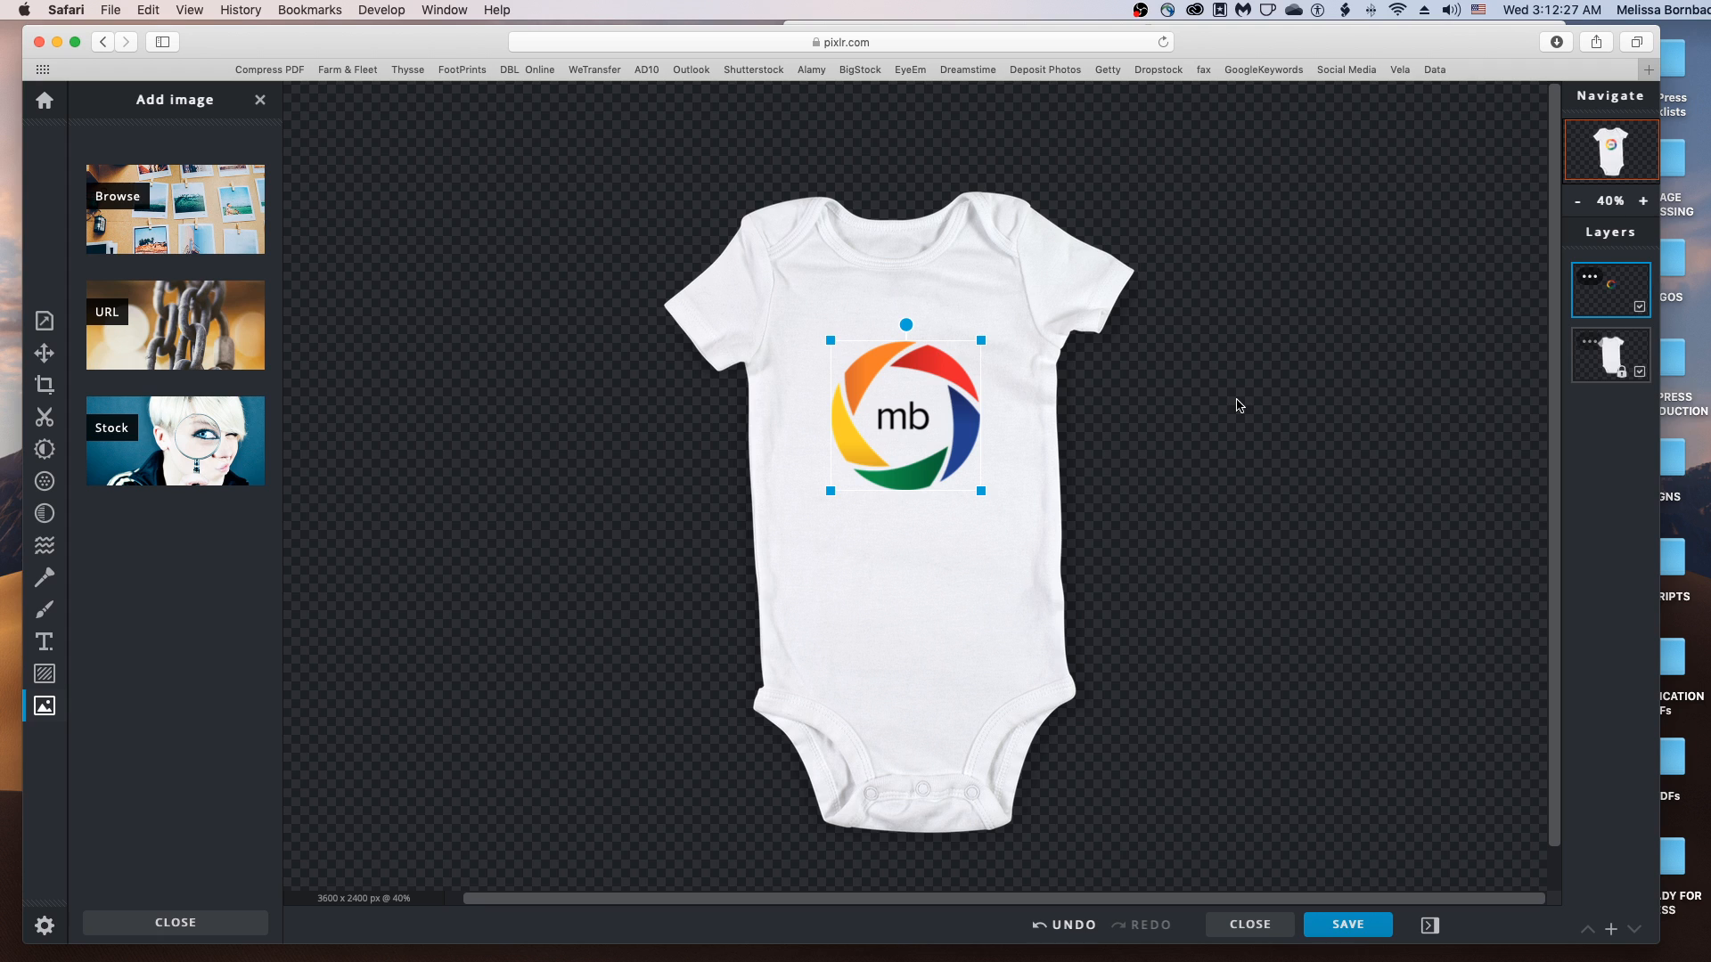
click(577, 231)
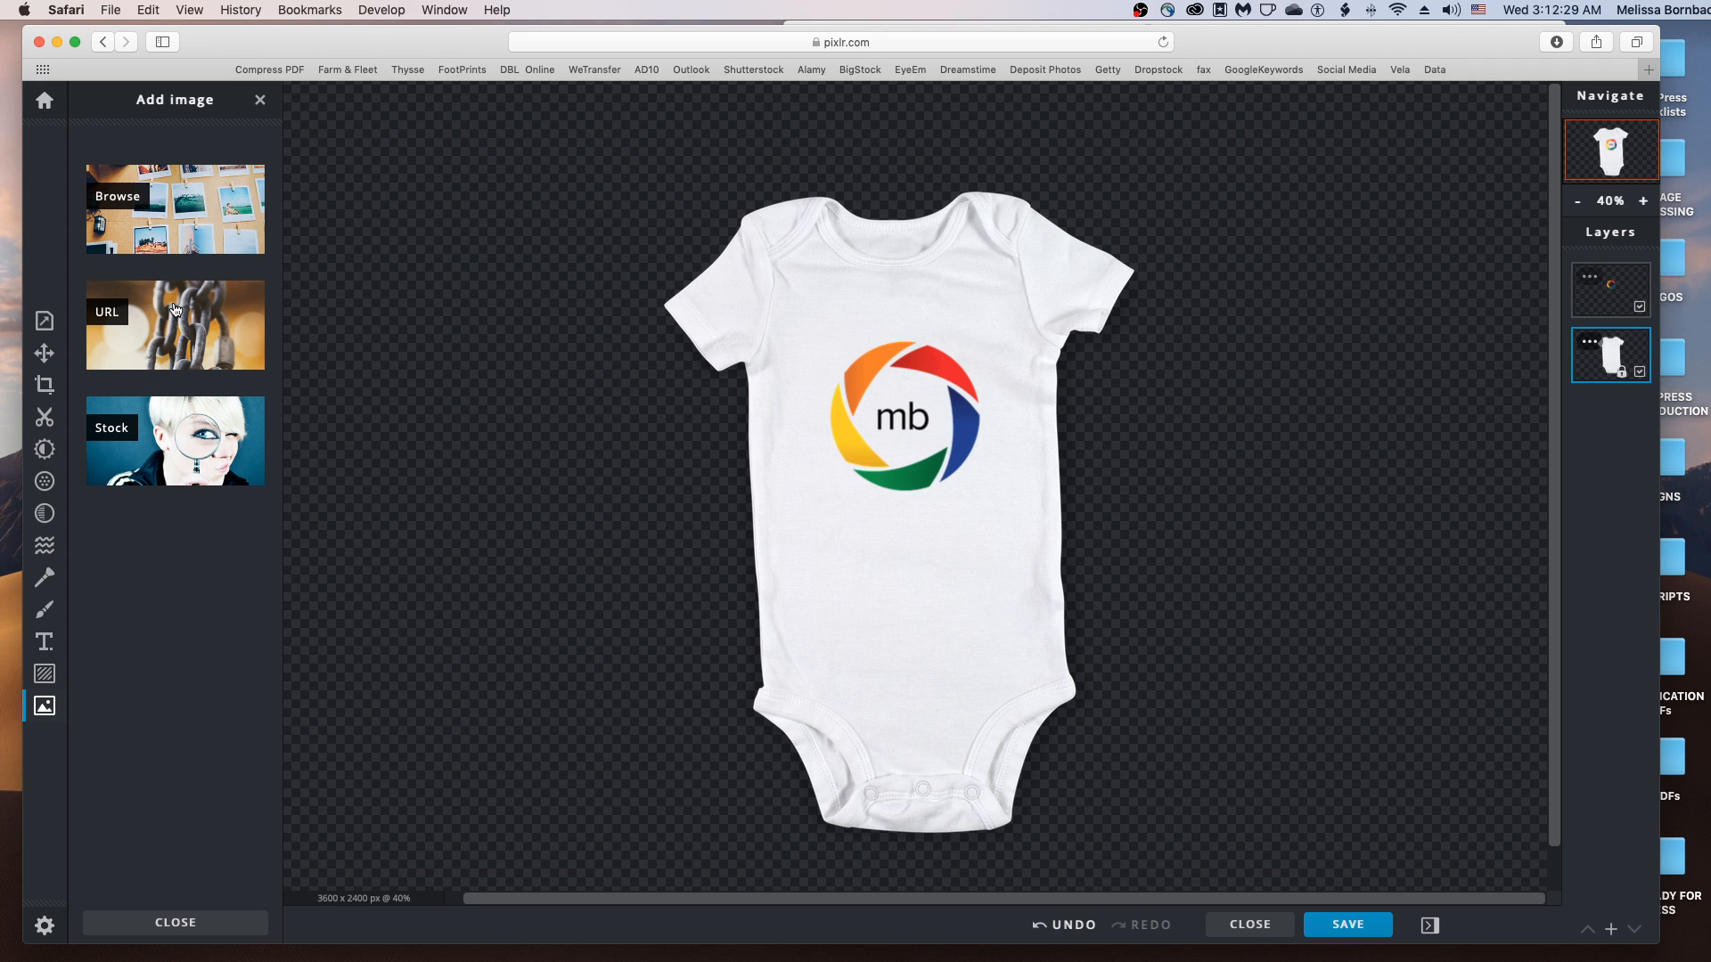
Step: Add the RusticBrownWood.jpg image from the 1_Art folder as a new layer in the document
click(181, 214)
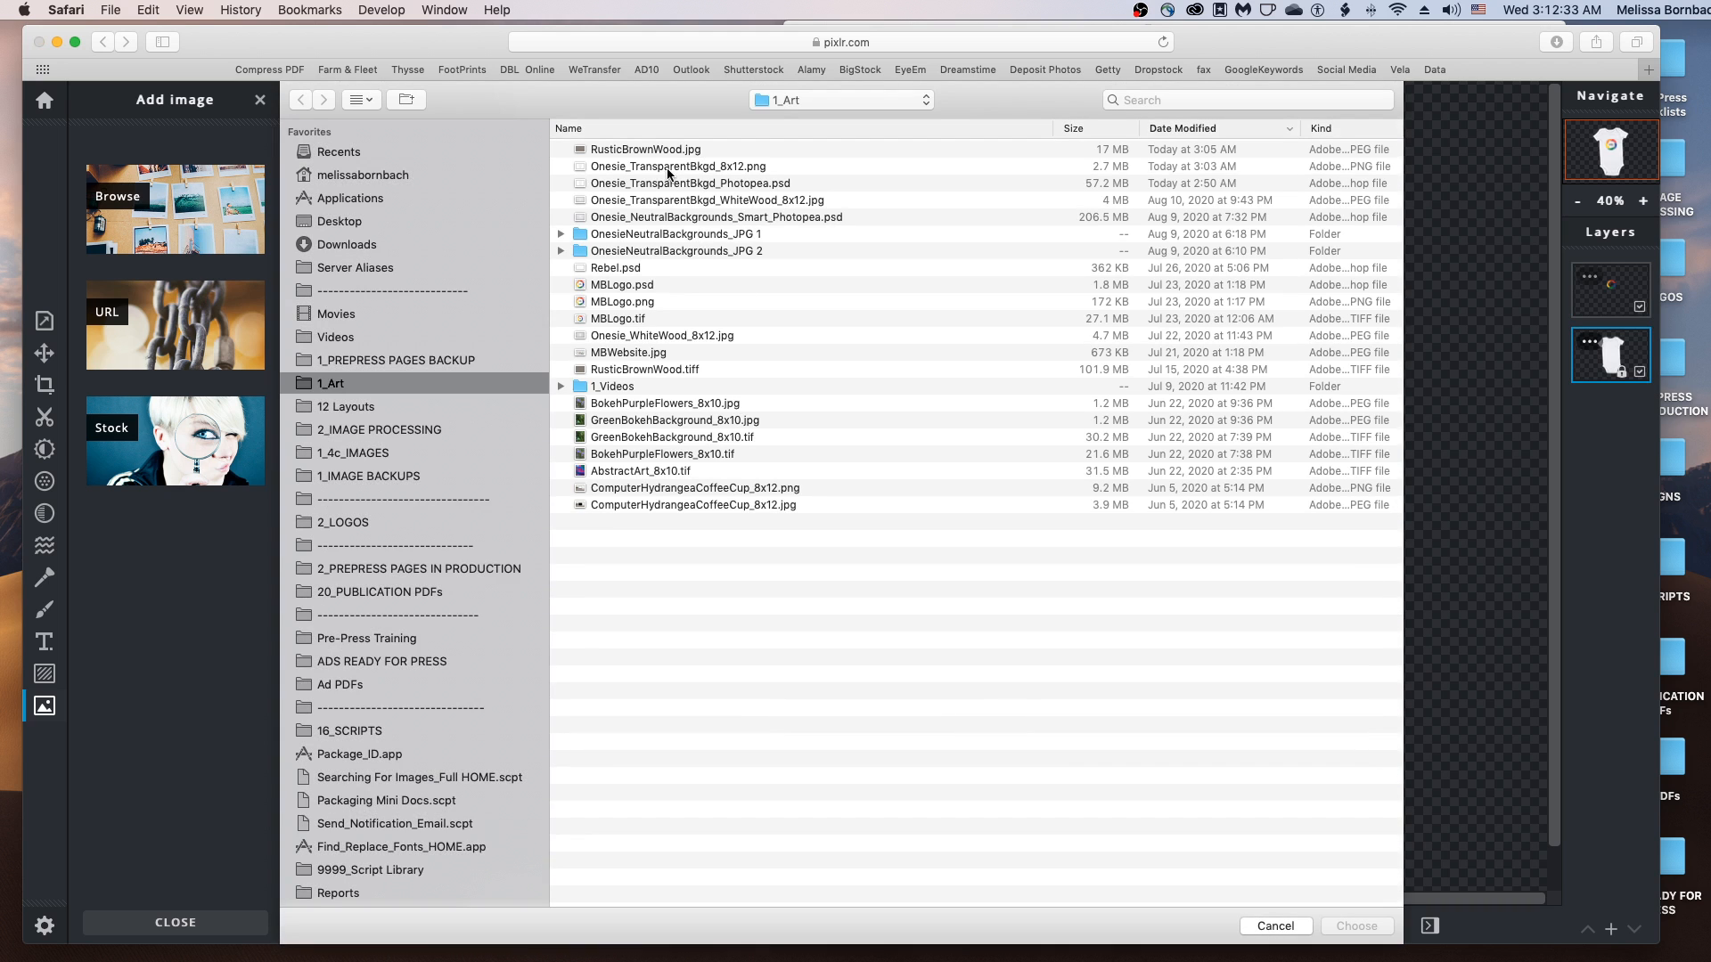
click(648, 152)
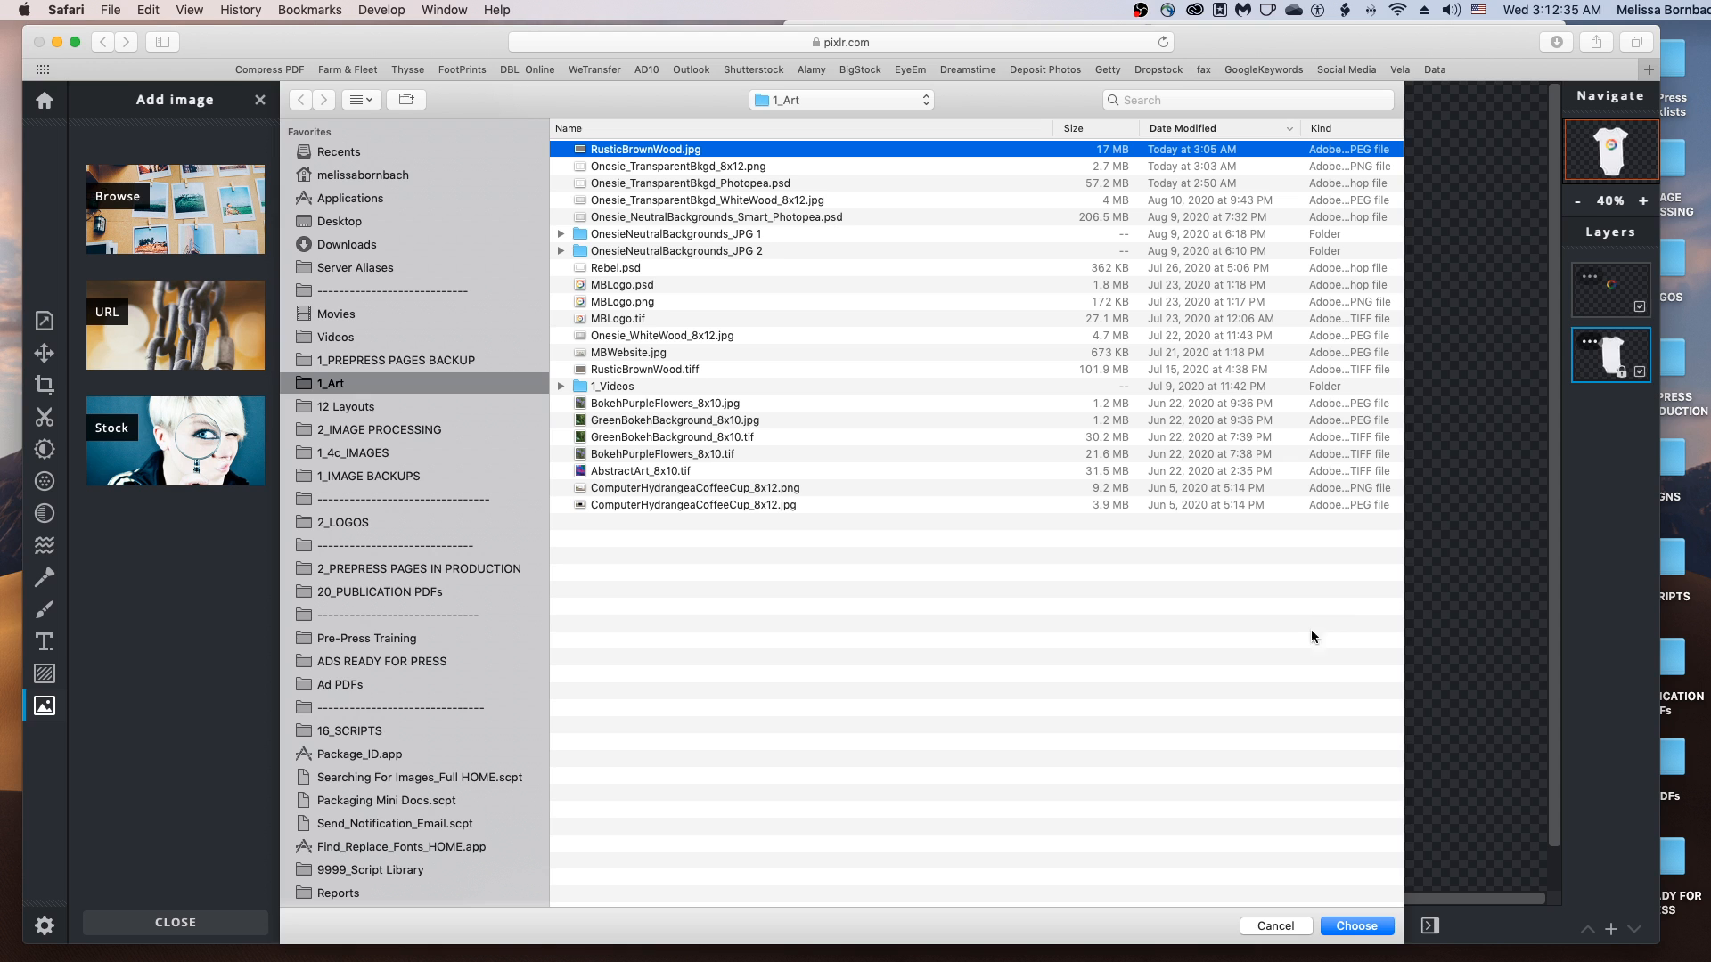
click(1358, 927)
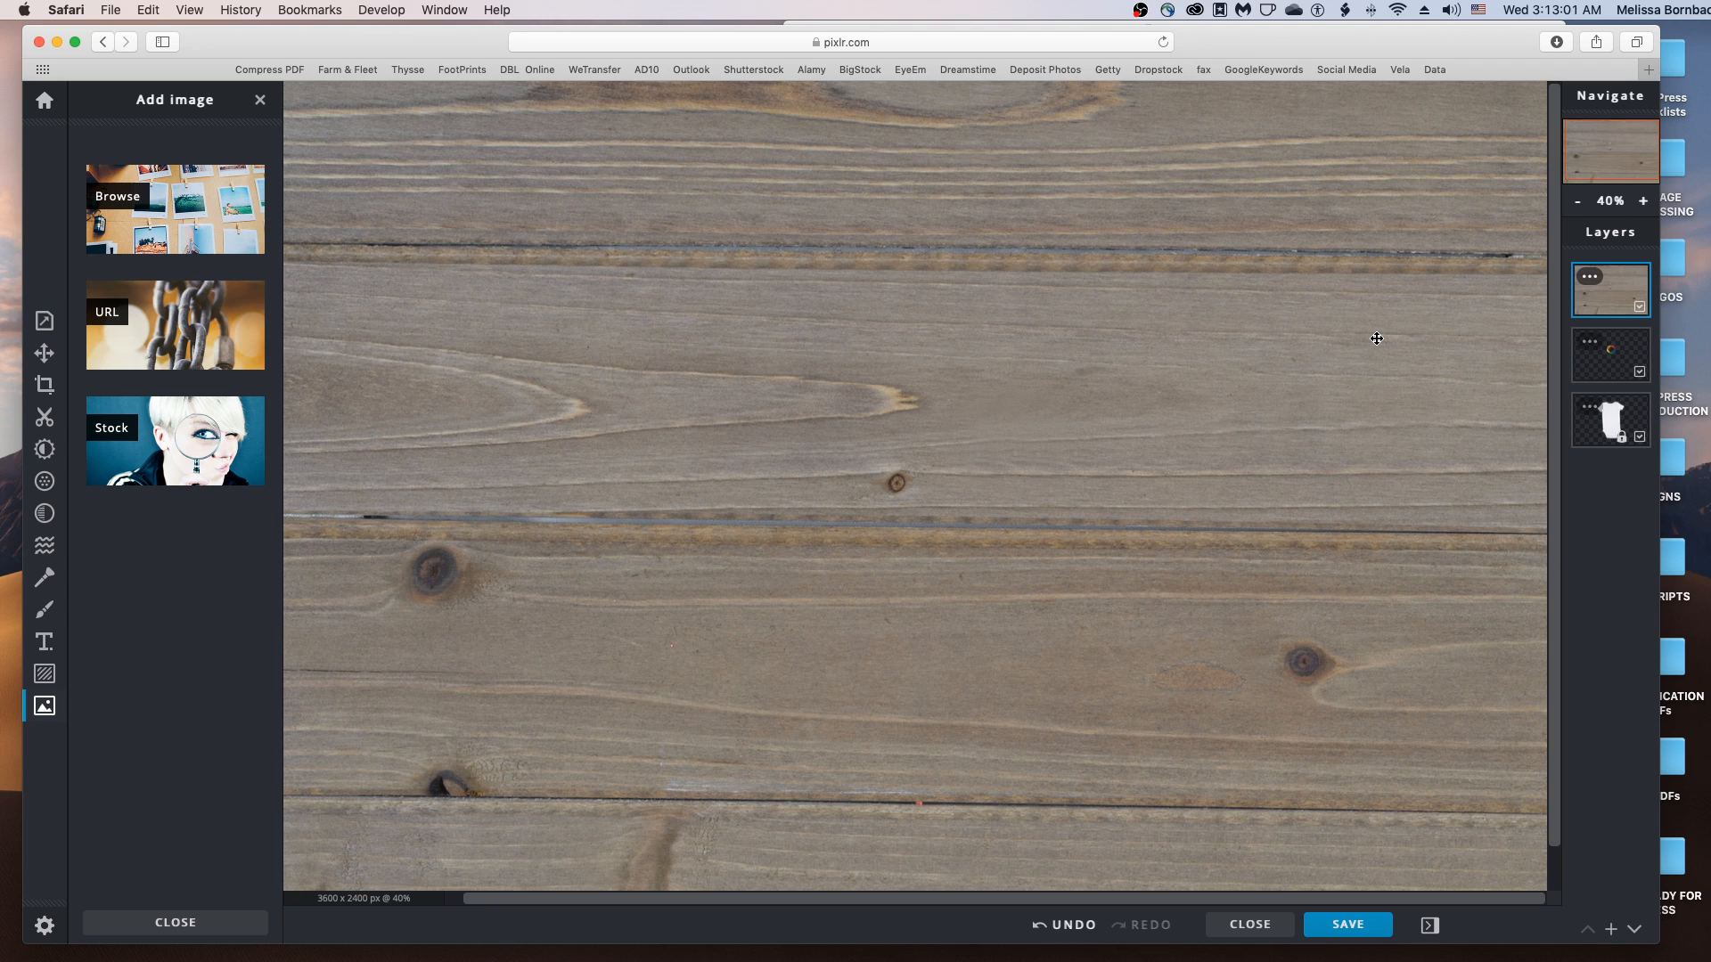
Step: Unlock the onesie layer and move the wood layer beneath it to the bottom of the layer stack
click(1622, 439)
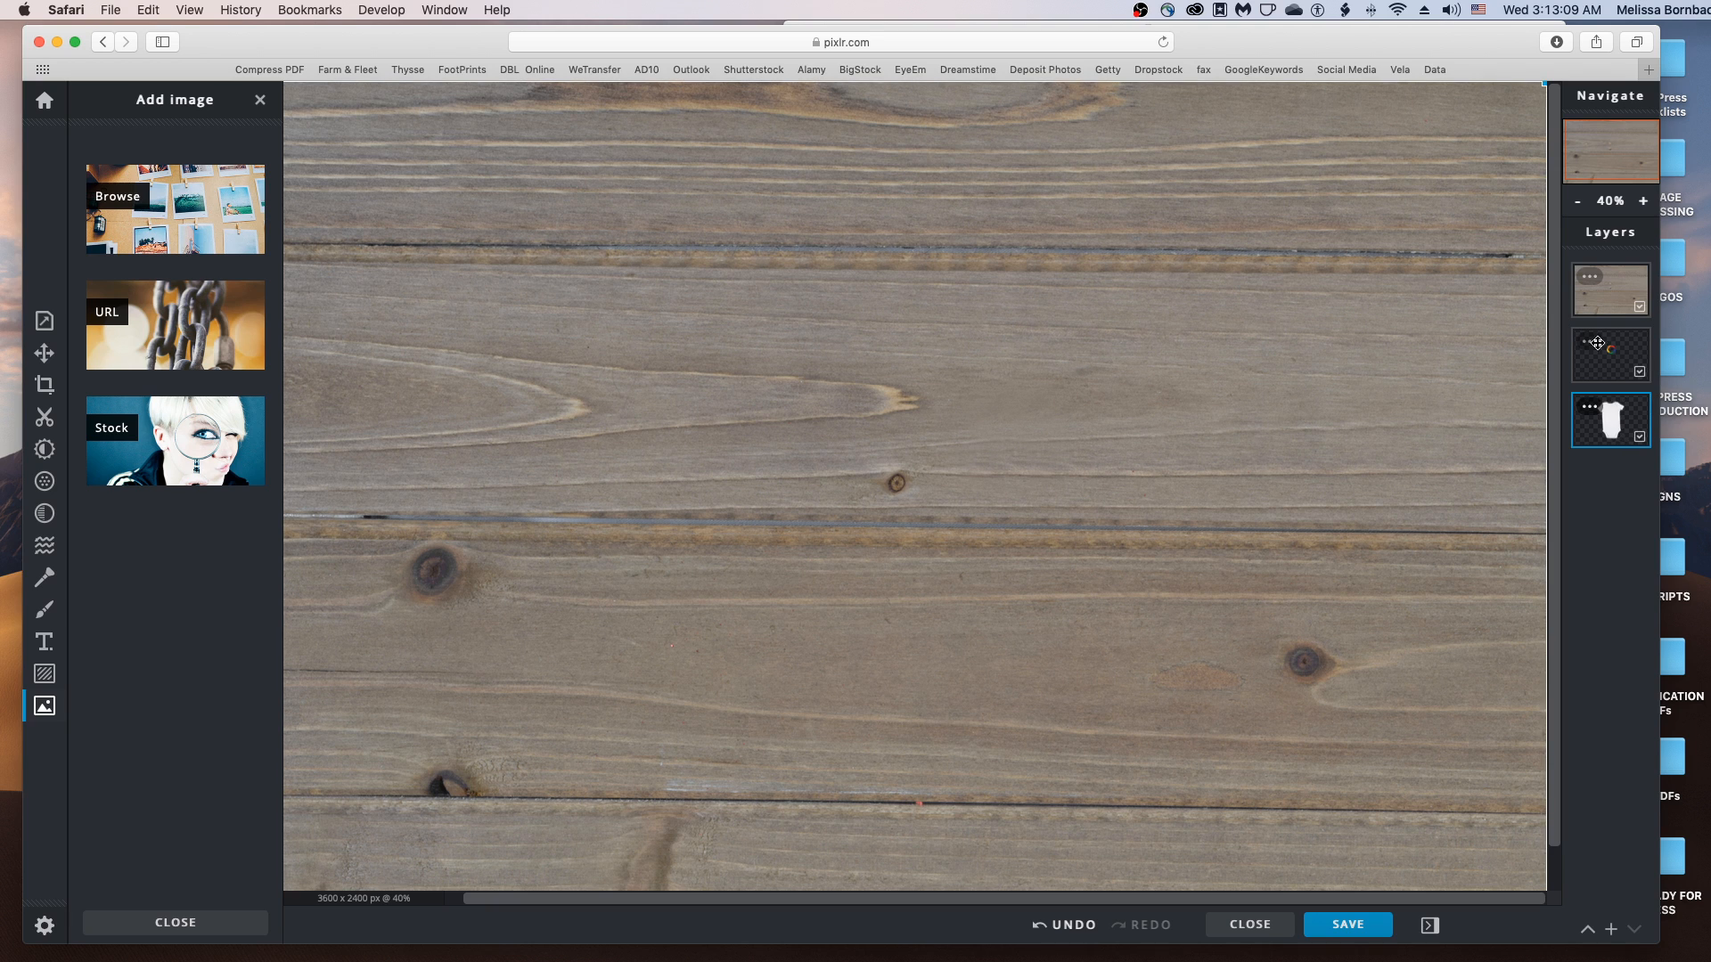
click(1620, 282)
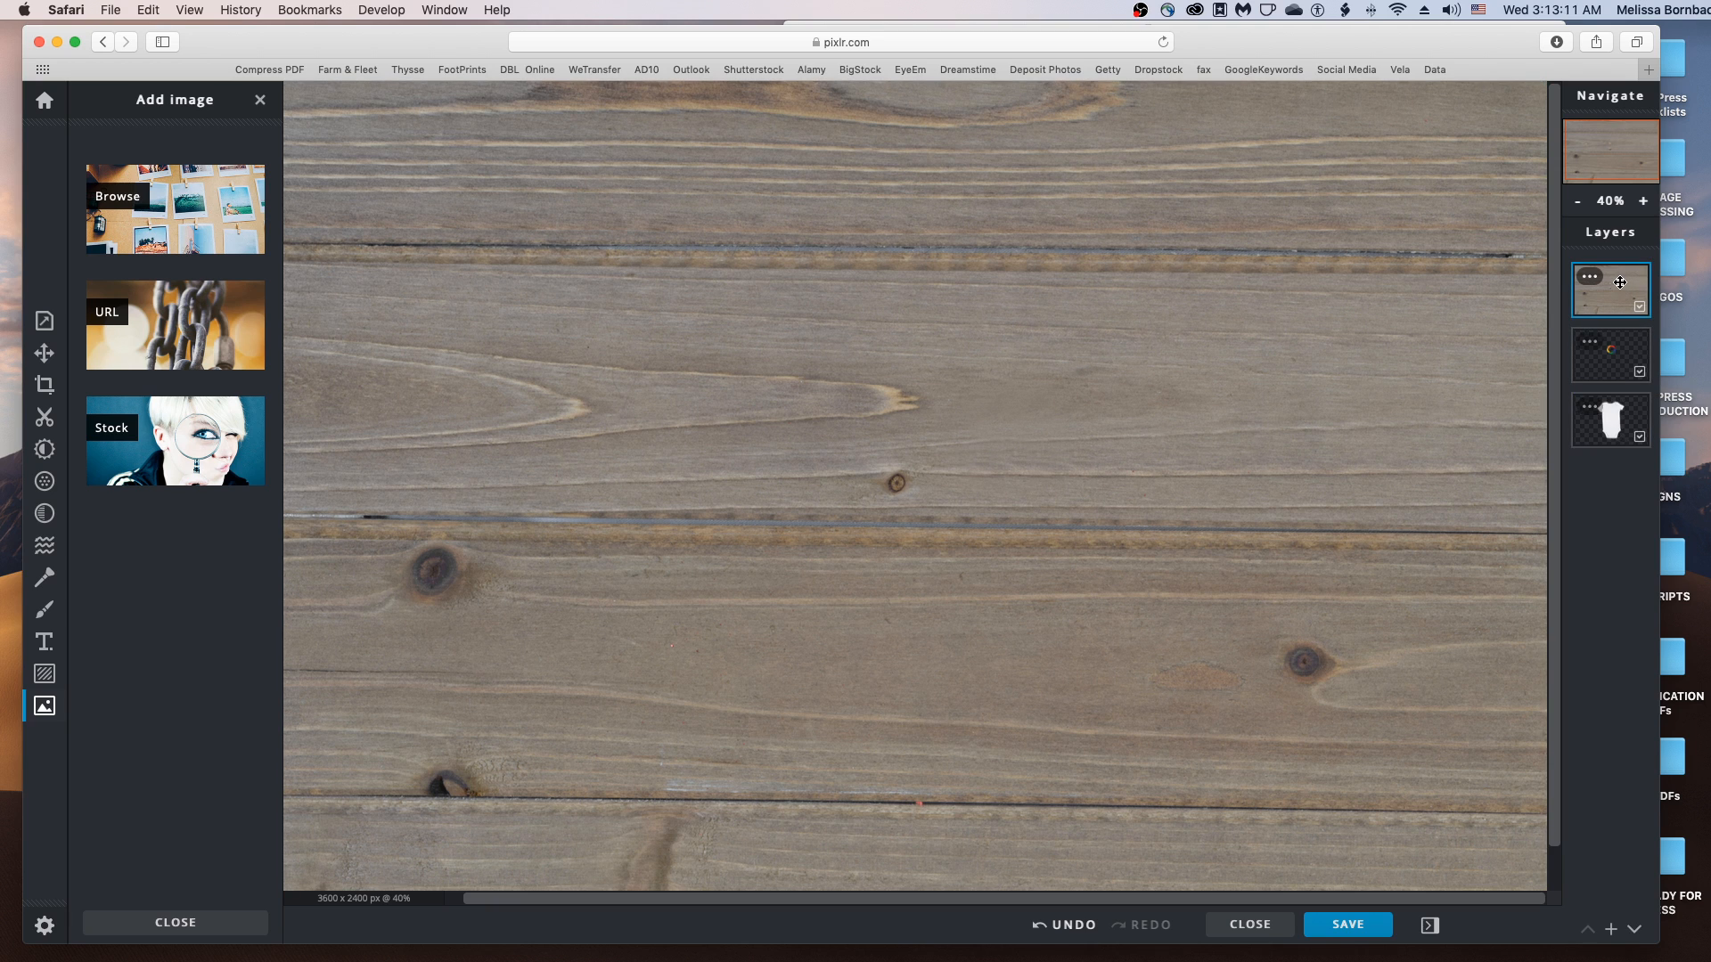
drag(1620, 282, 1613, 415)
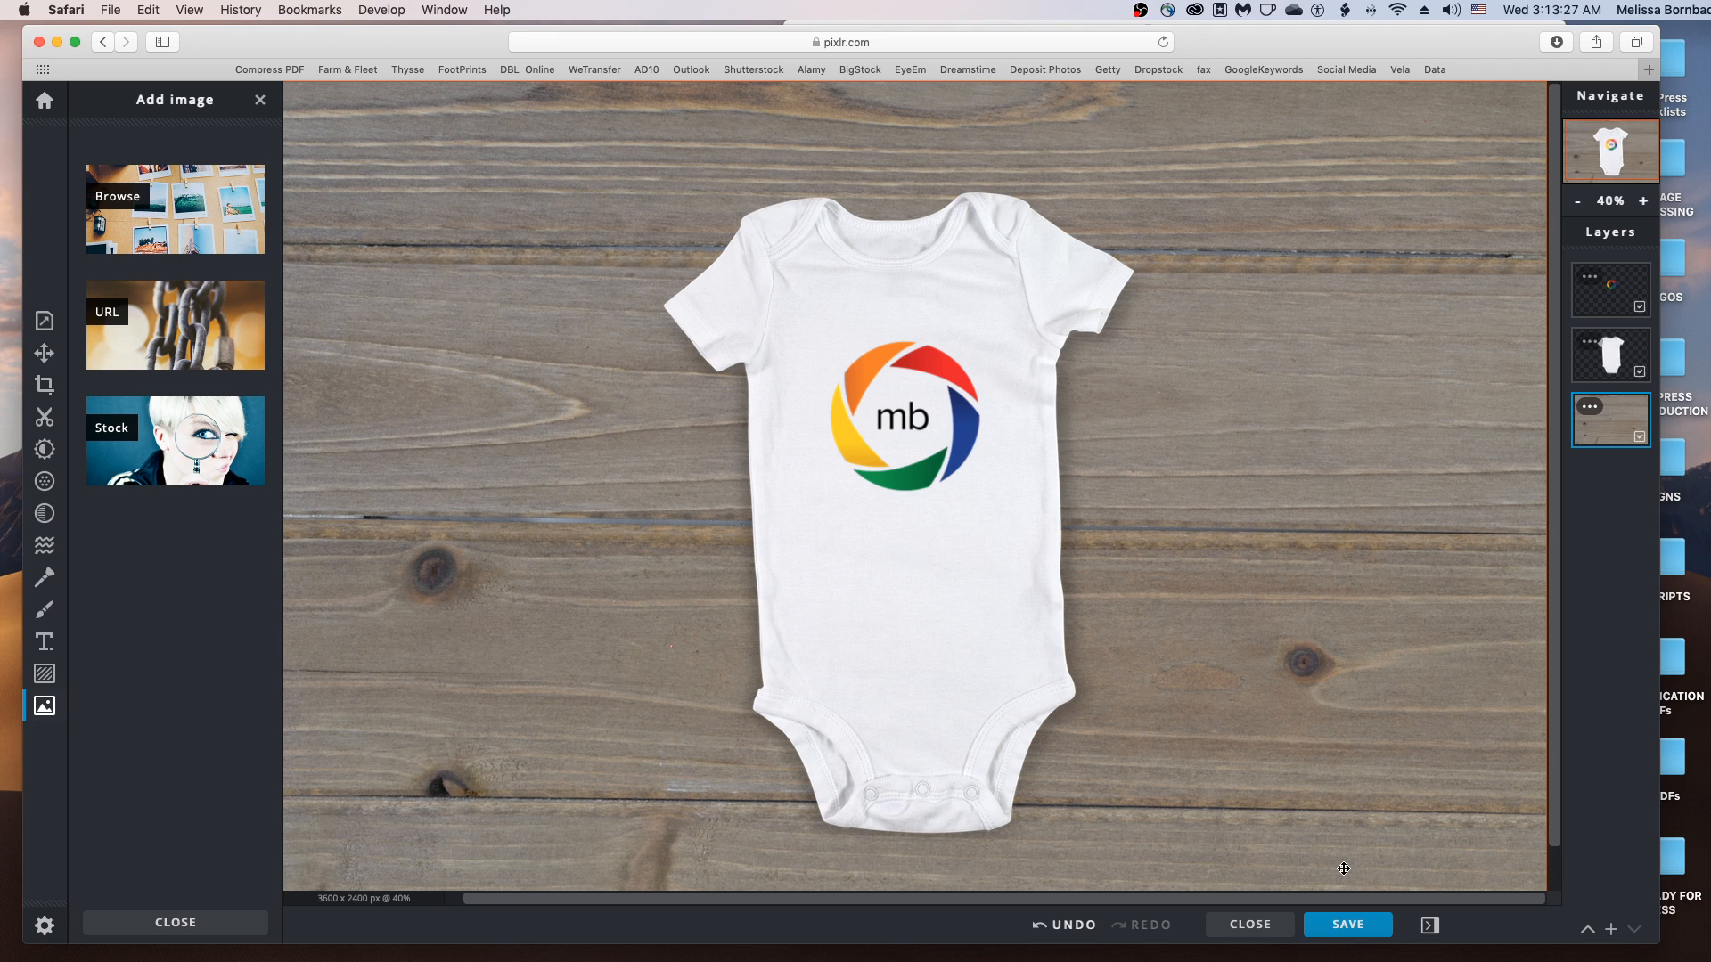
Step: Download the composite as a JPG at 100% quality and close the save dialog
click(1354, 927)
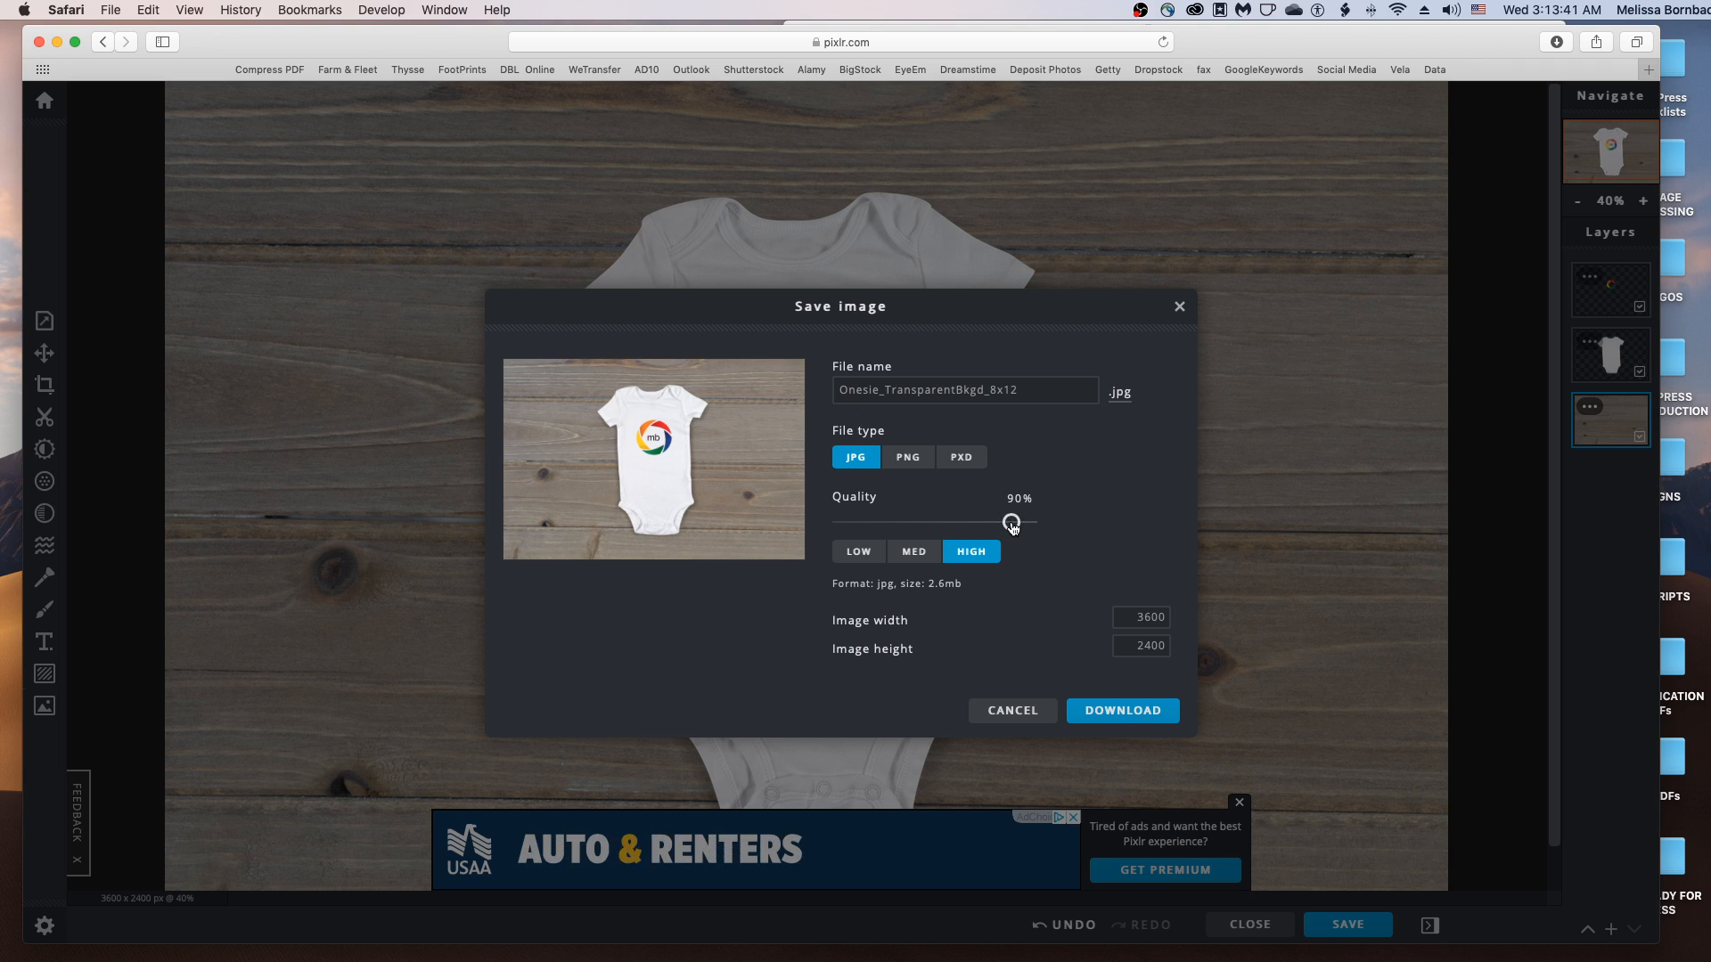
drag(1013, 527, 1033, 524)
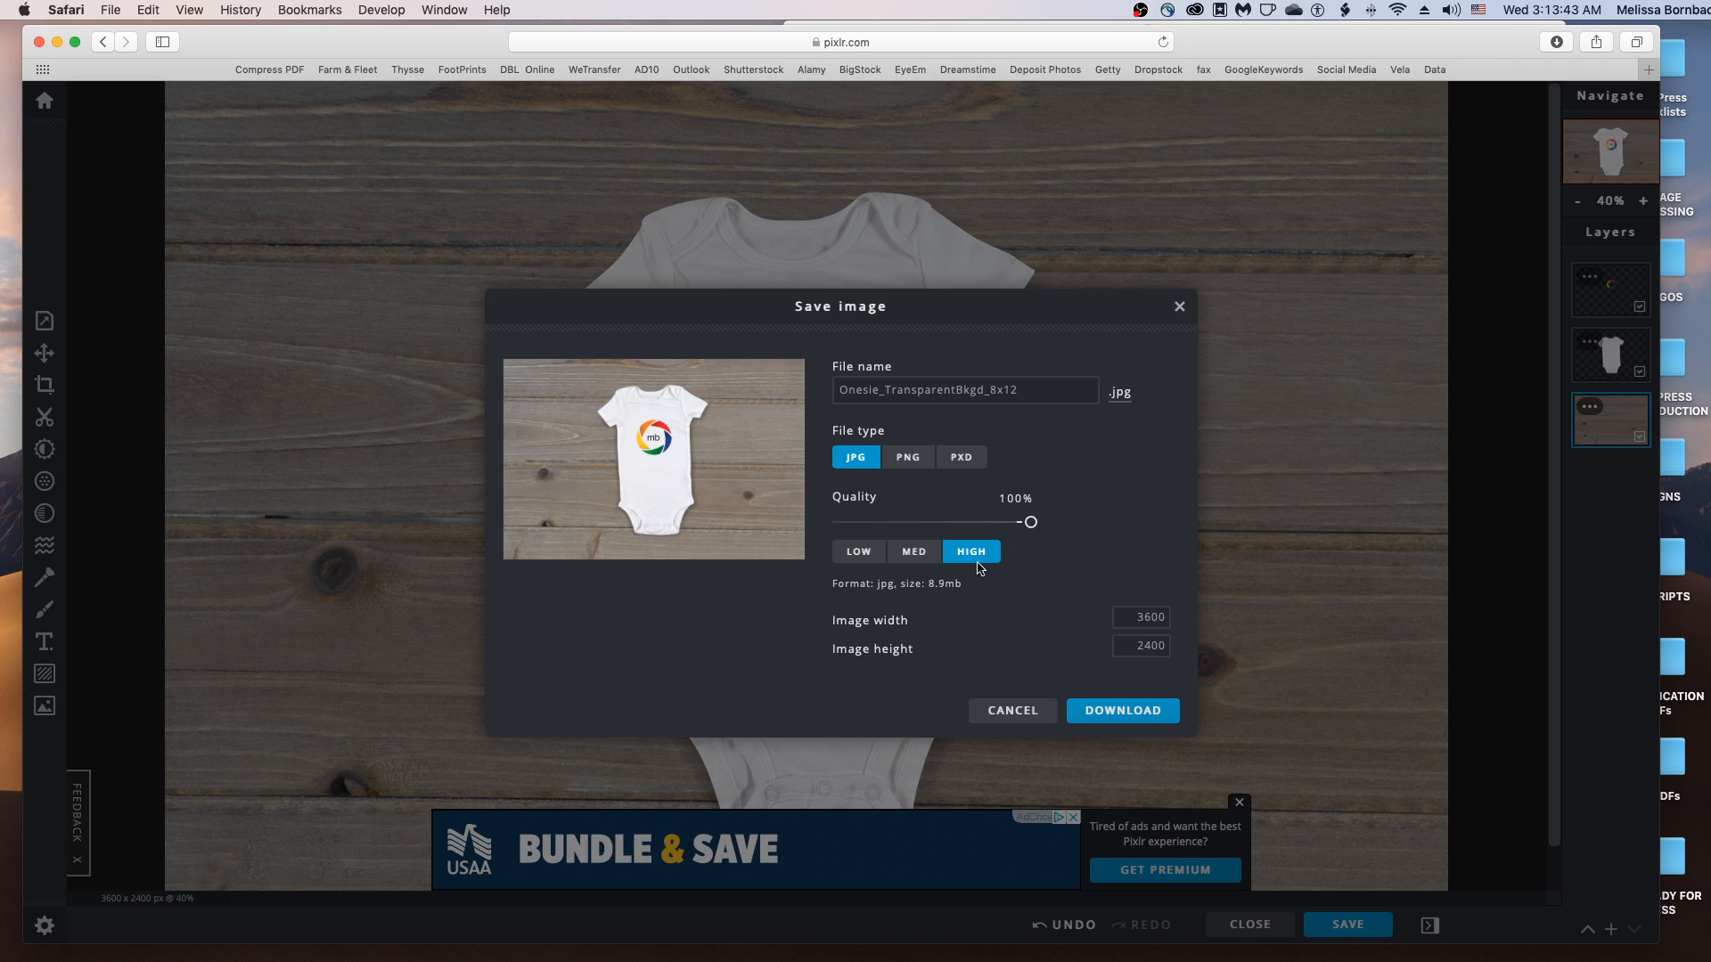
click(1124, 712)
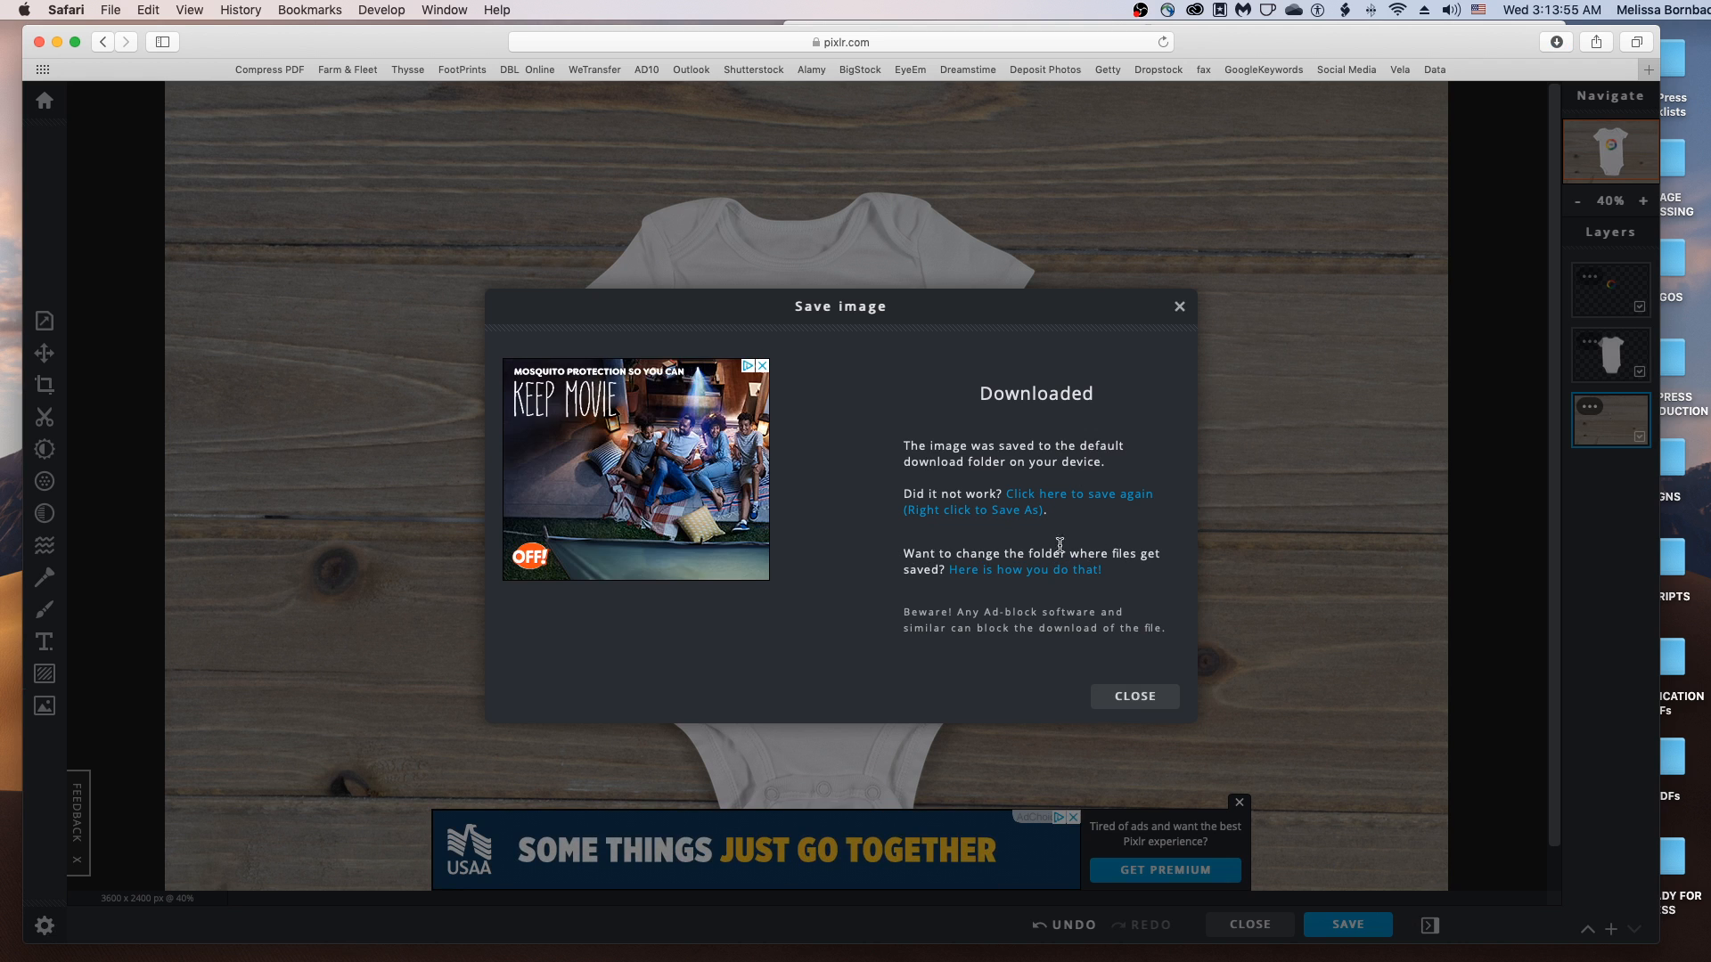
click(1134, 696)
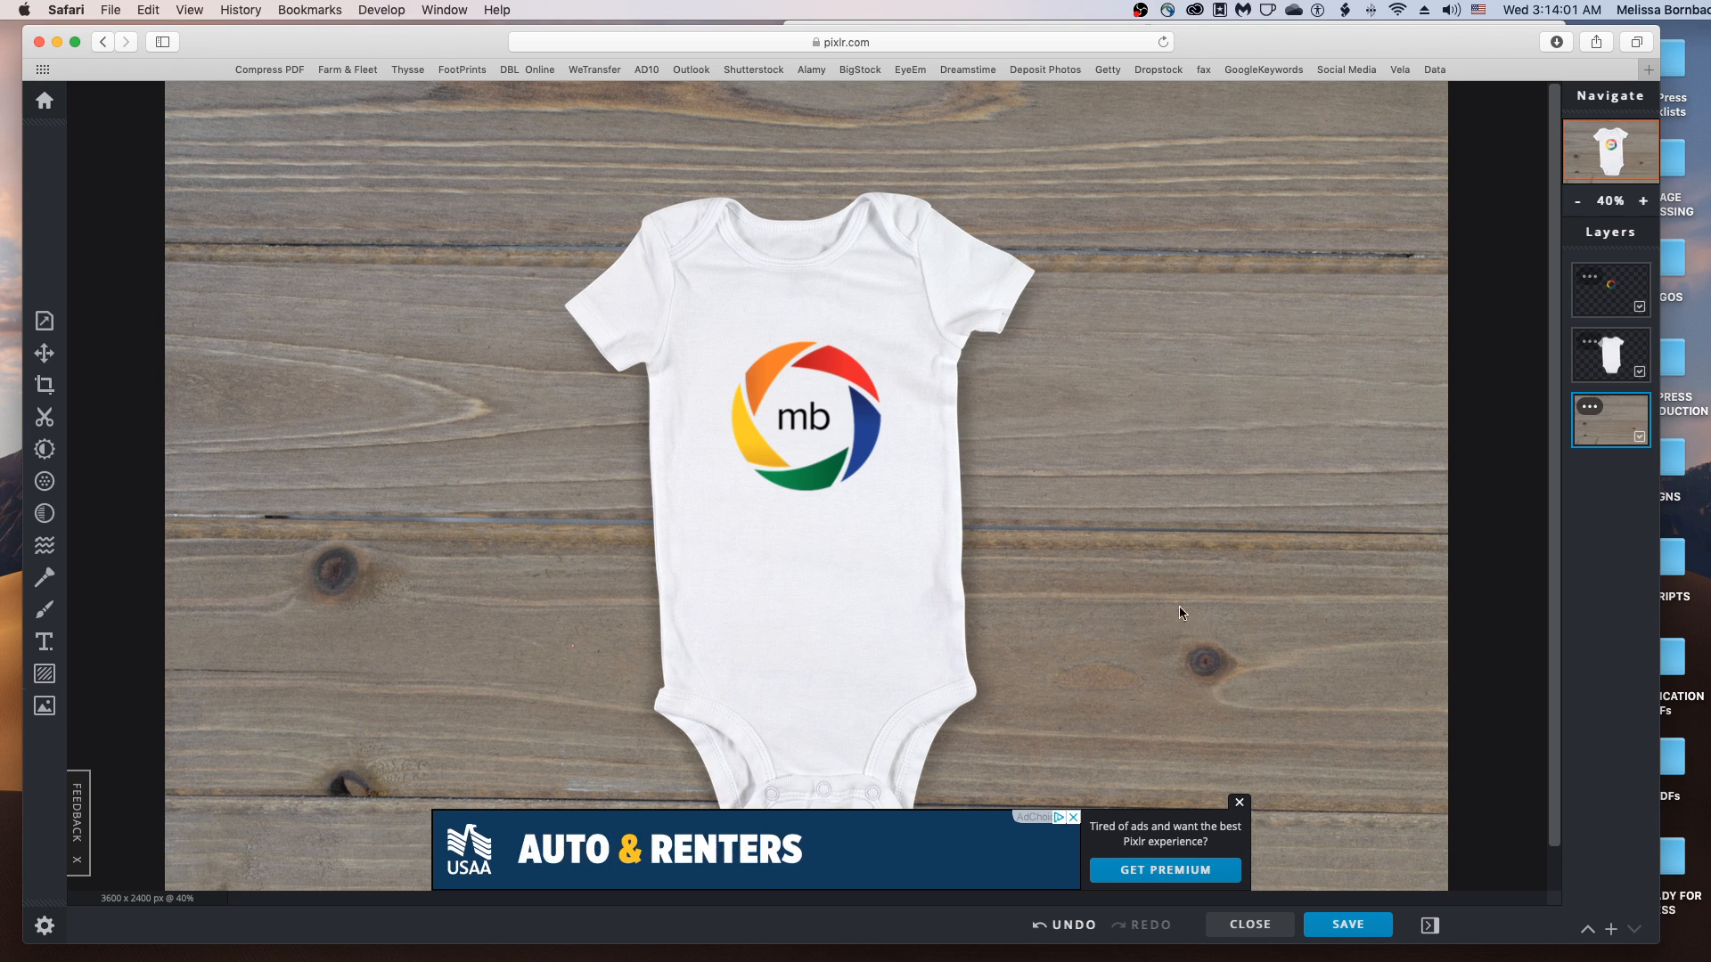
Step: Download a layered copy of the document in PXD format and close the save dialog
click(1364, 931)
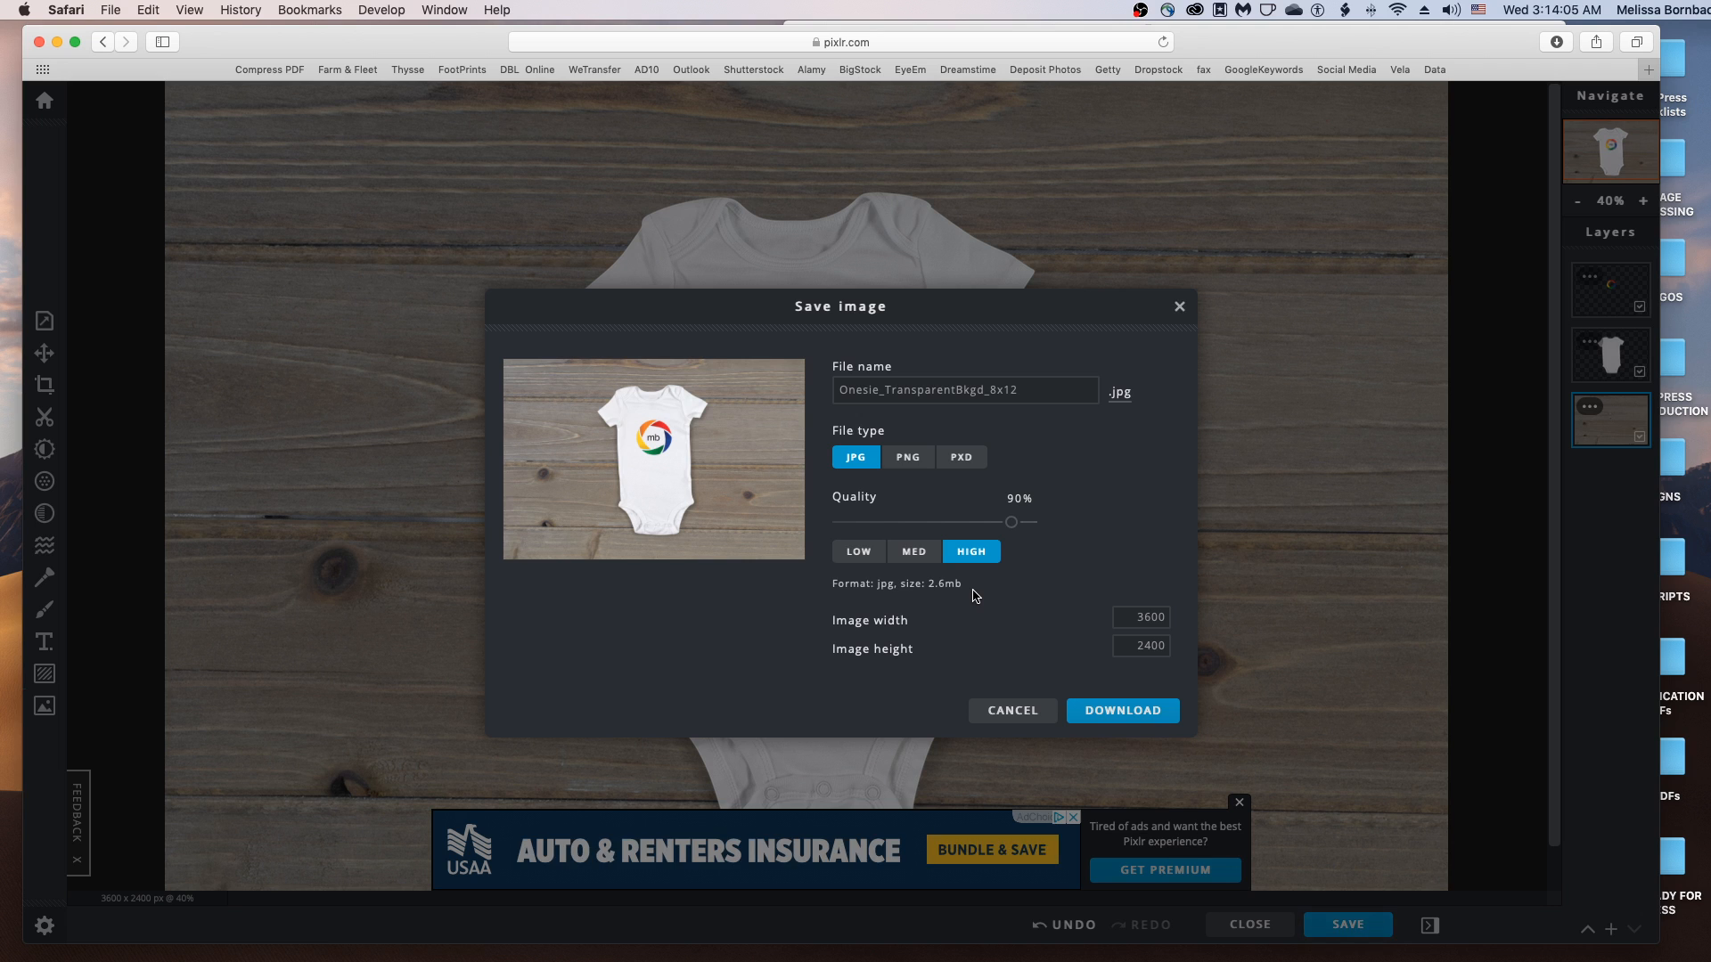
click(955, 460)
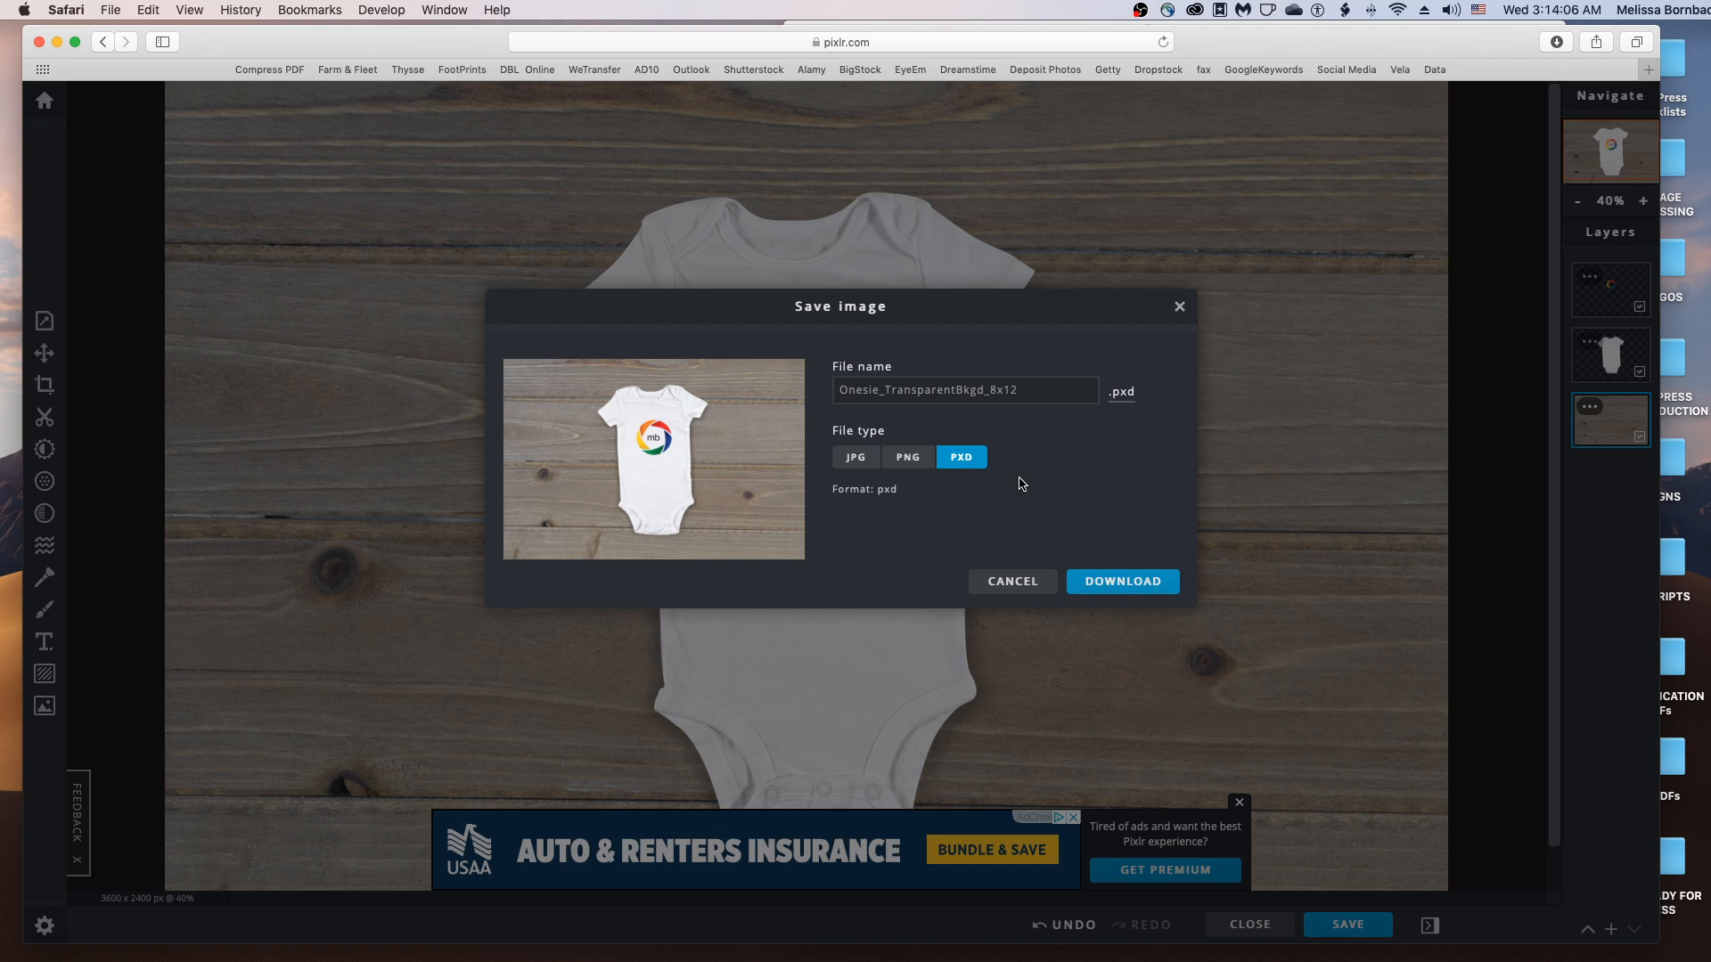
click(1152, 588)
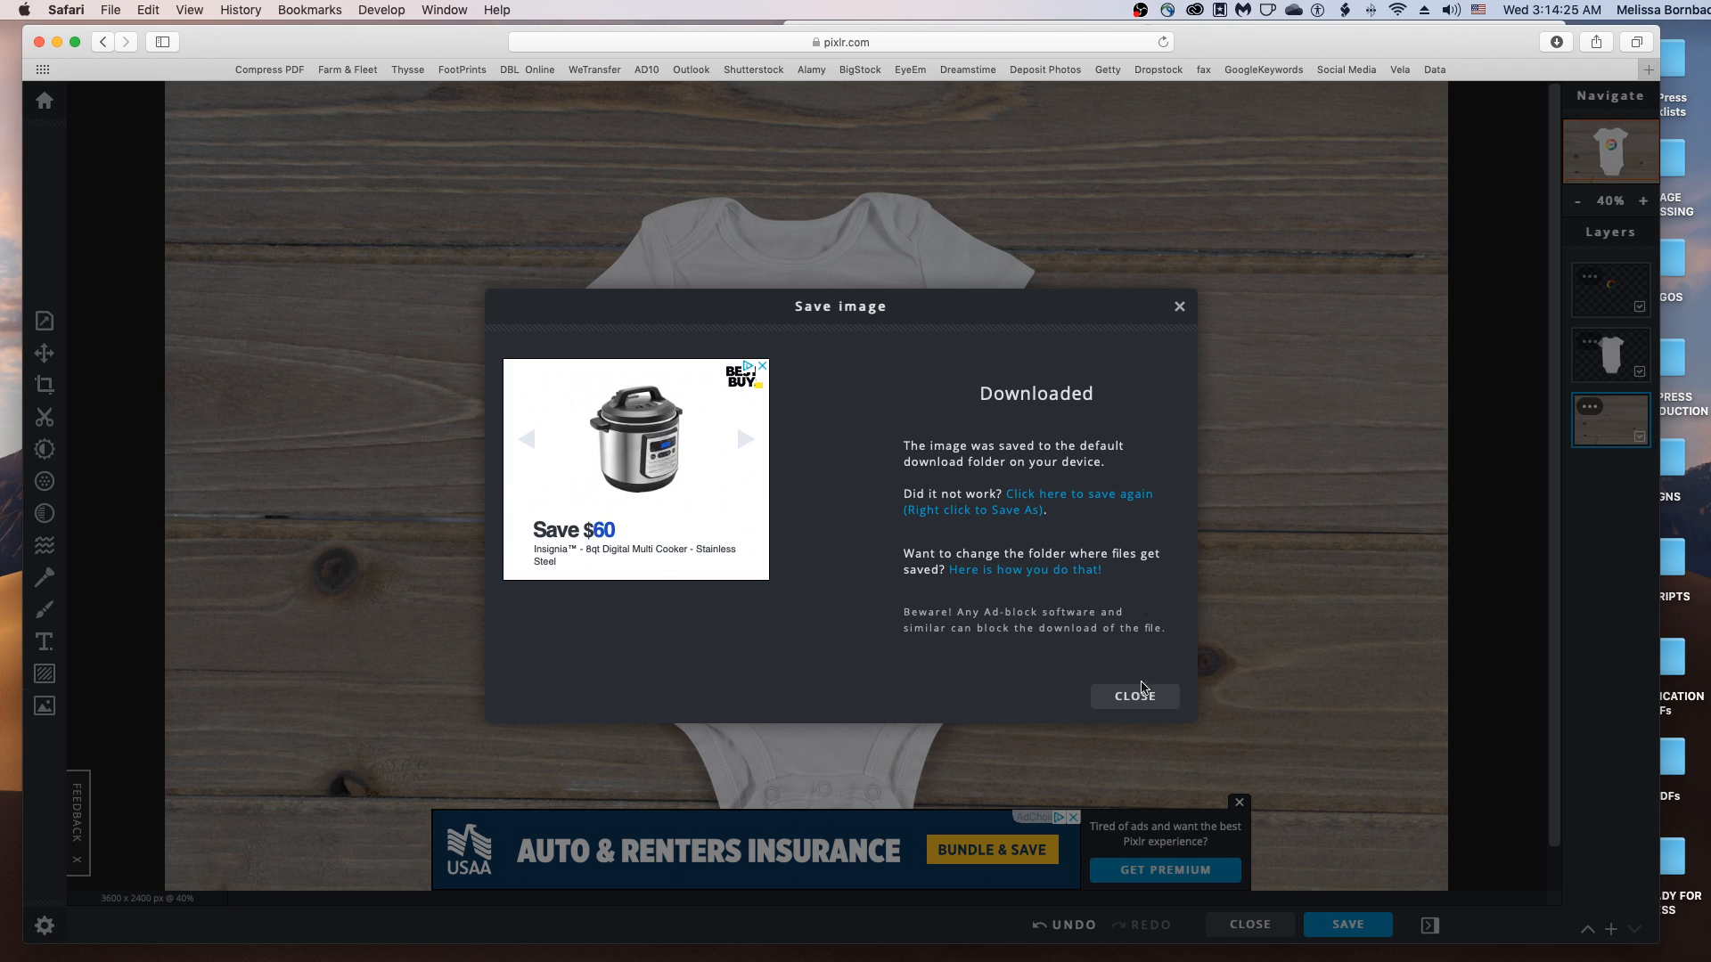
click(1145, 692)
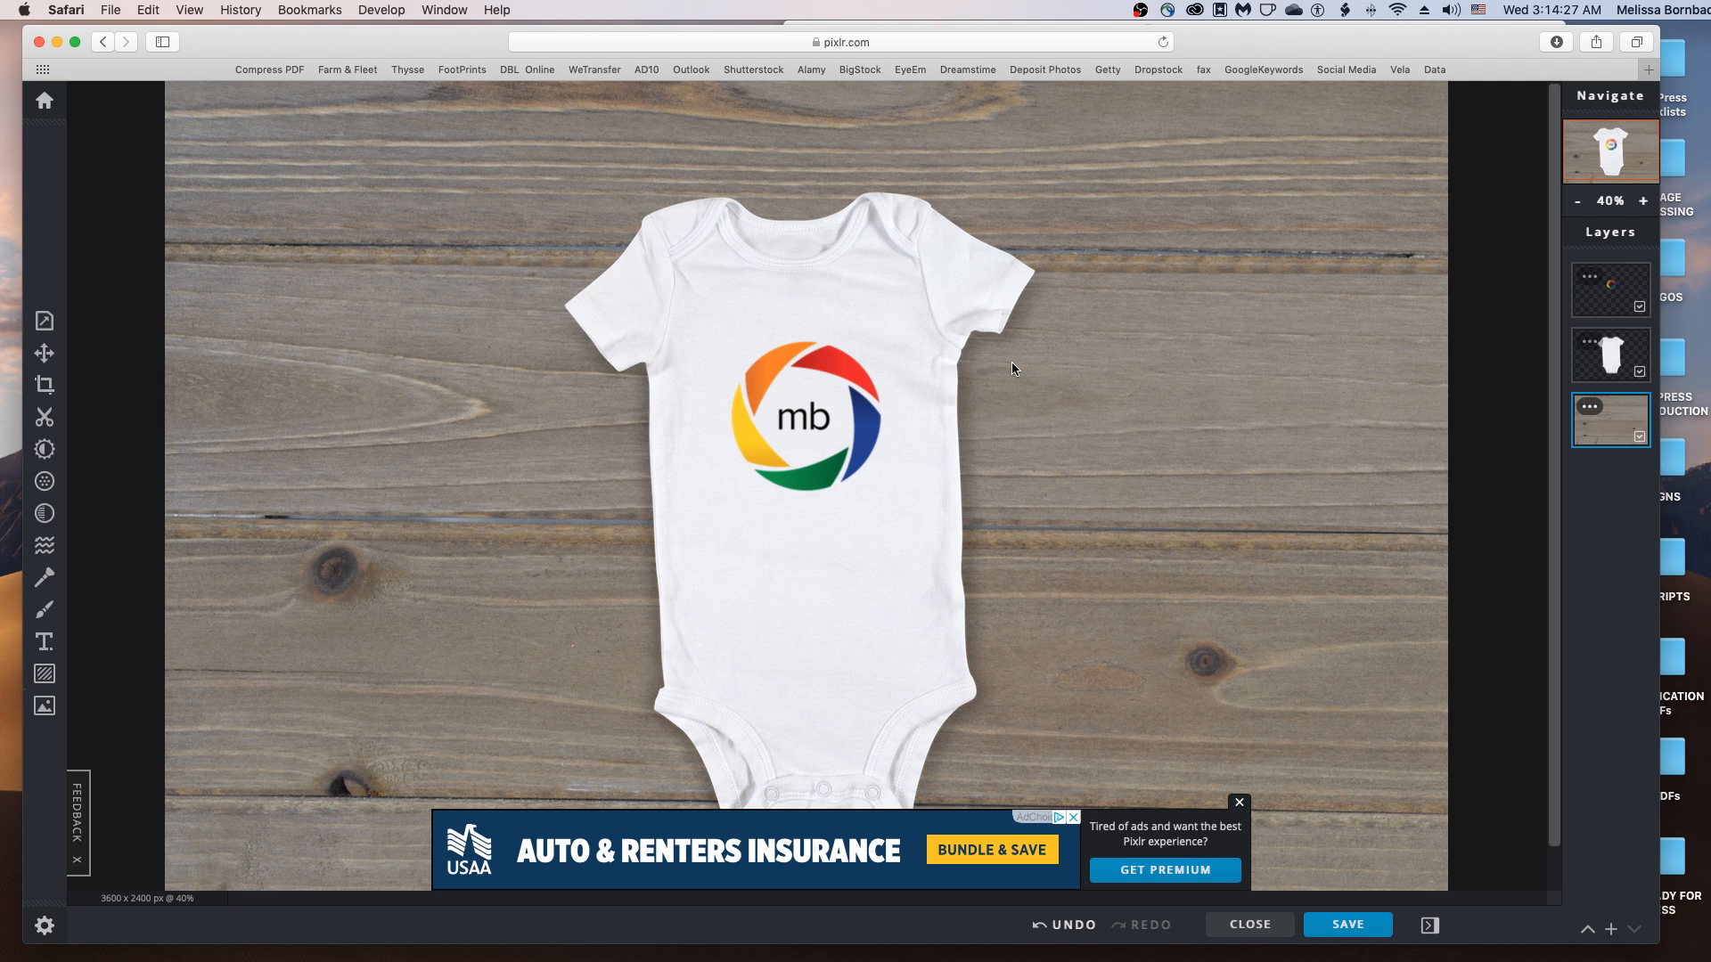